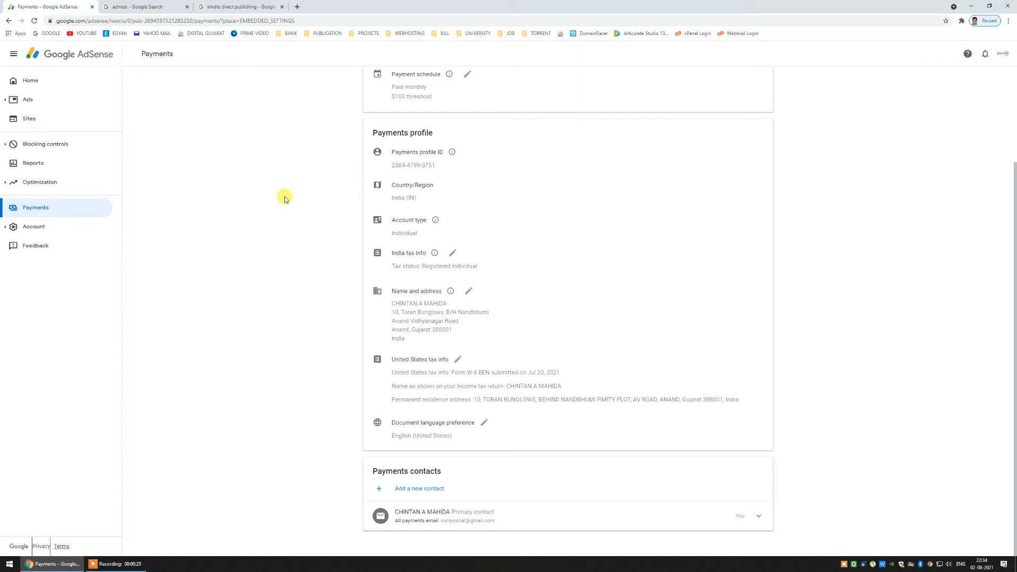
- Switch from AdSense Payments to the 'admob - Google Search' results tab
left_click(121, 6)
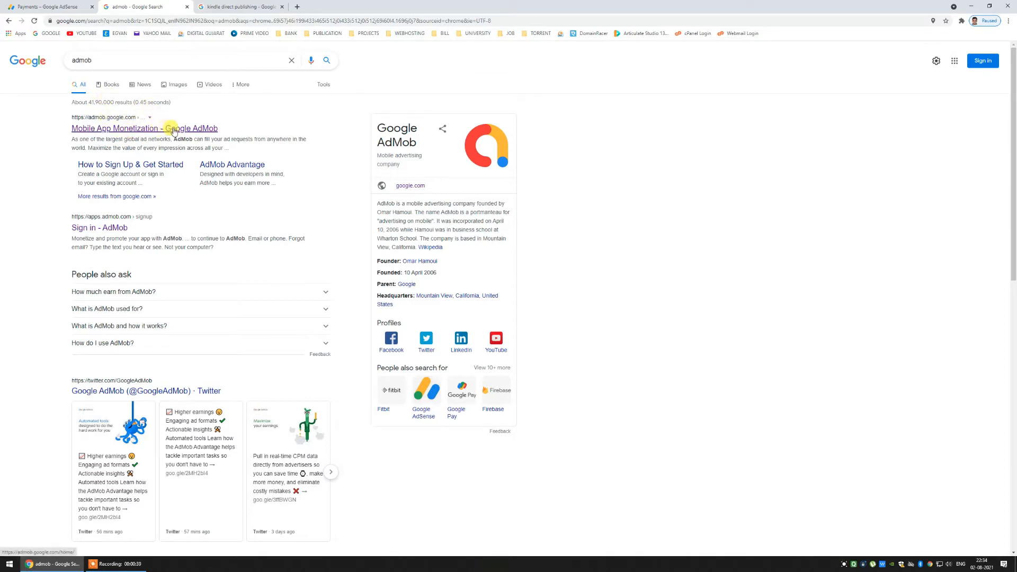
- Compare the admob and Kindle Direct Publishing results, selecting the KDP title, then return to AdSense Payments
left_click(59, 6)
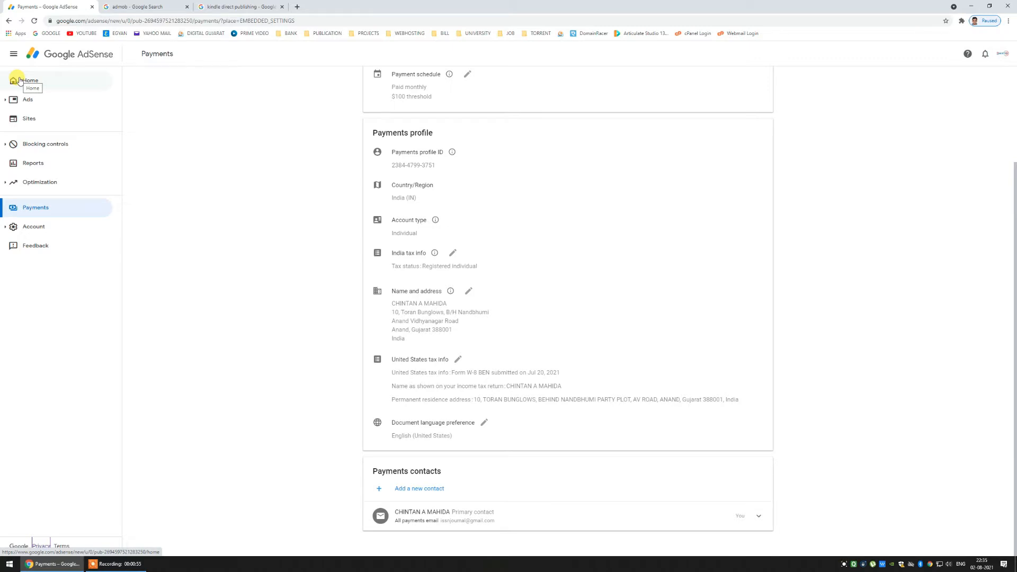
left_click(247, 4)
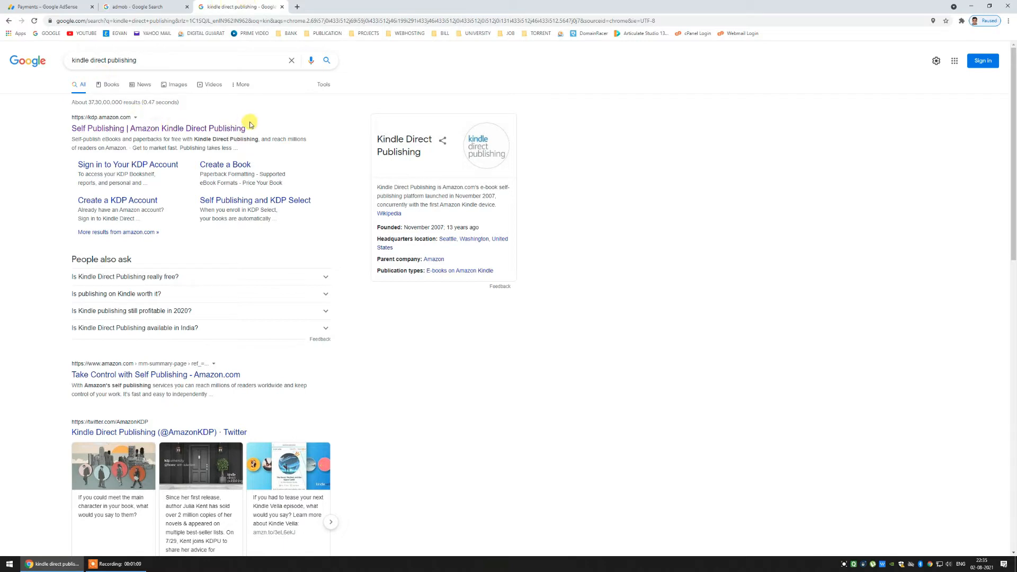
left_click_drag(250, 124, 62, 128)
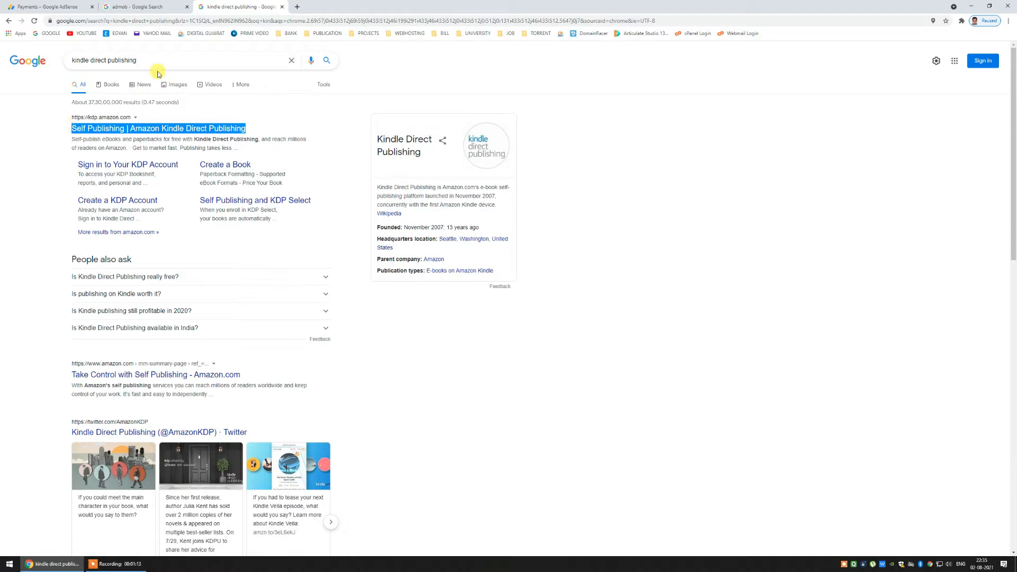
left_click(48, 6)
left_click(136, 7)
left_click(255, 4)
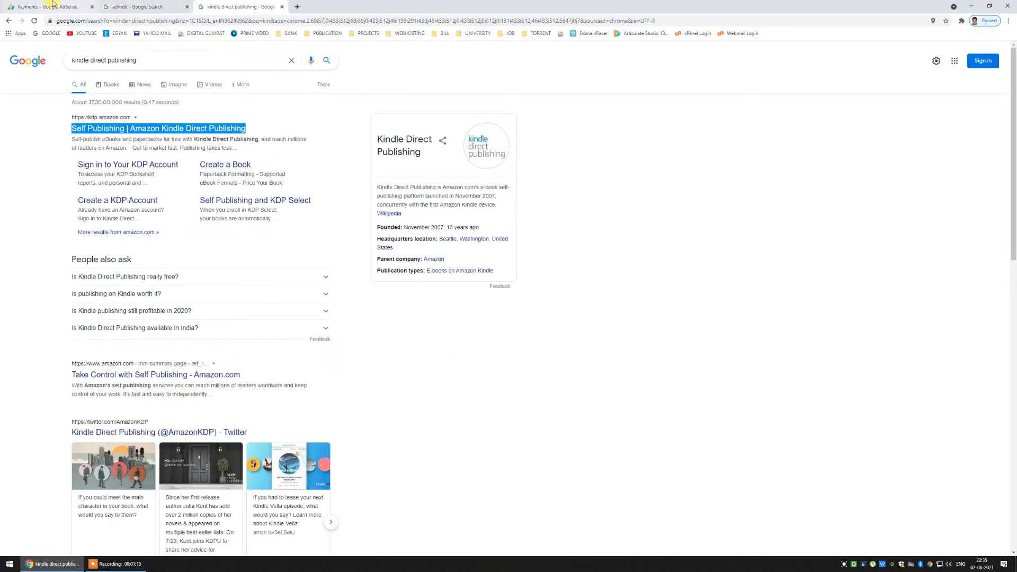
left_click(51, 5)
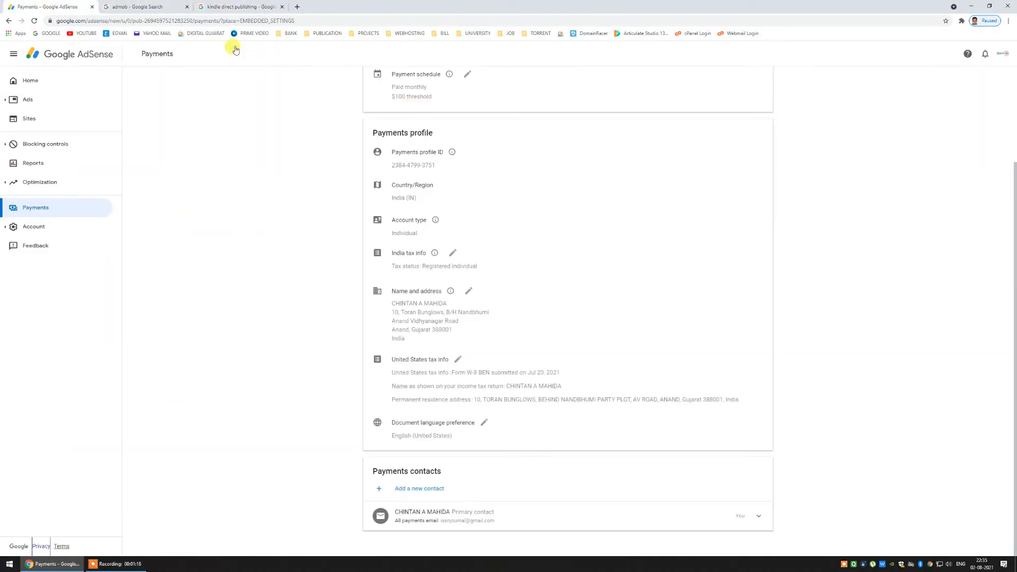
- Go to the AdSense Home page, check notifications, and sign out of the account
left_click(82, 90)
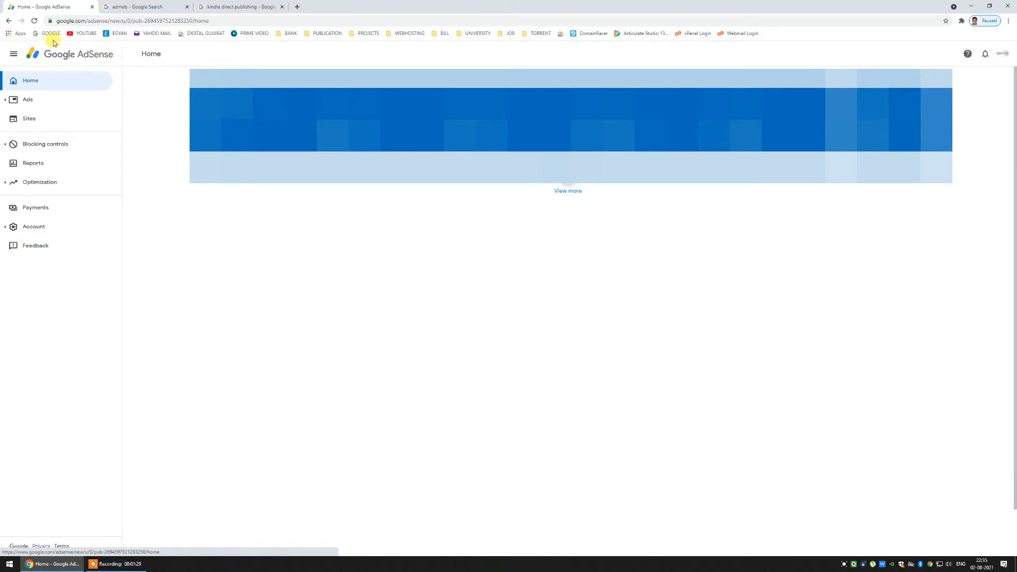
left_click(992, 54)
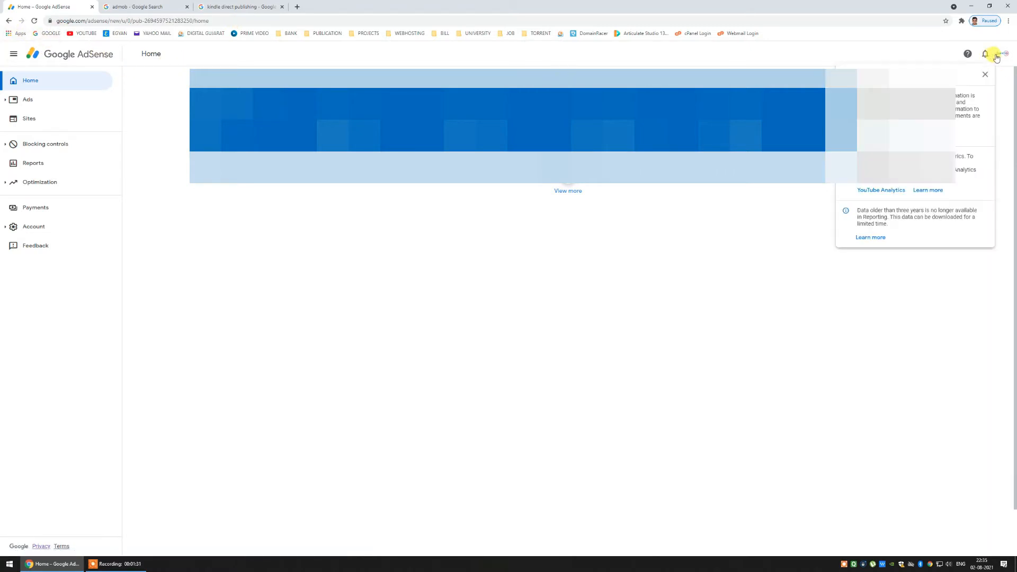
left_click(984, 74)
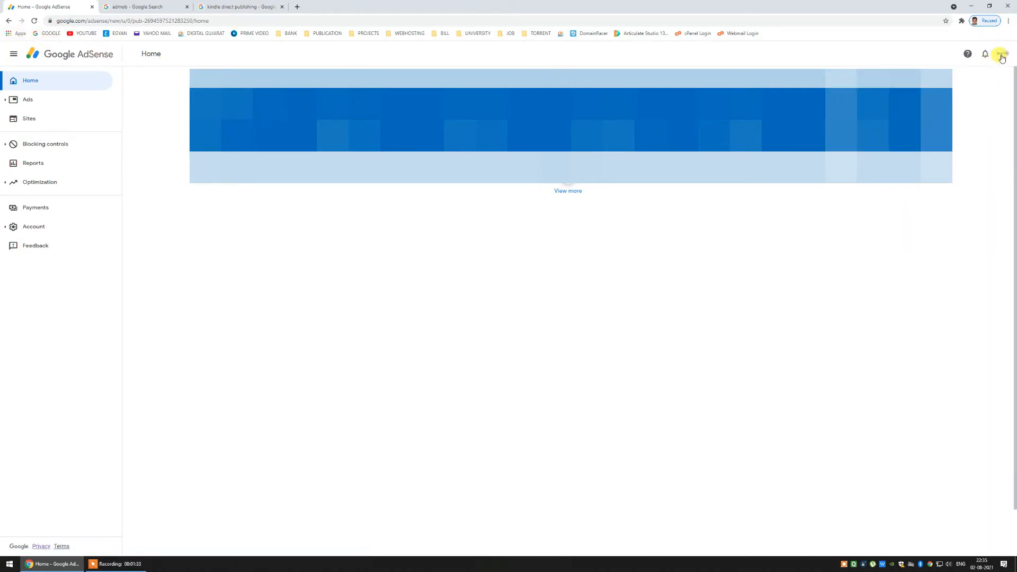
left_click(1001, 55)
left_click(994, 115)
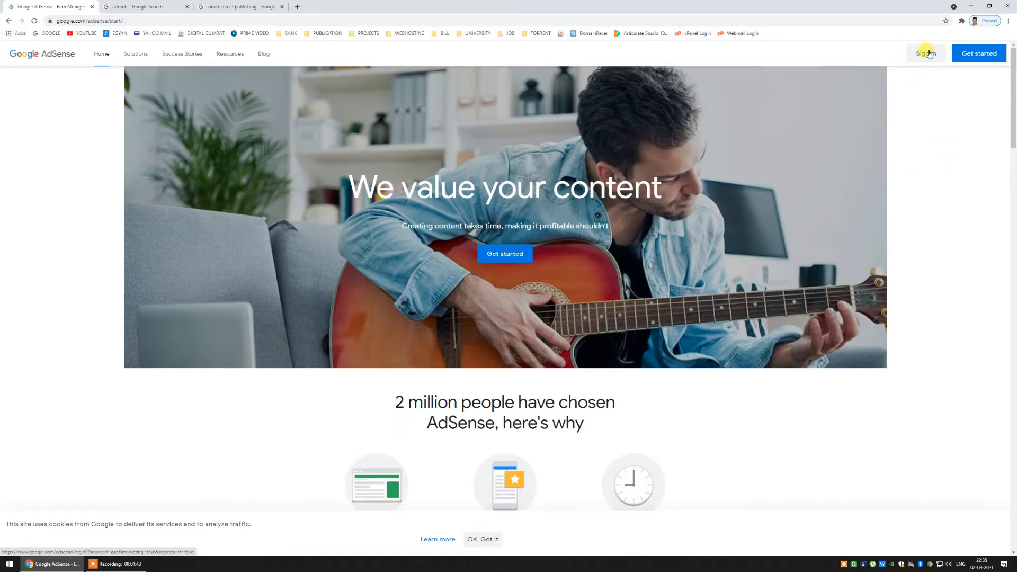
- Sign back in with the first listed Google account, then view the admob results
left_click(928, 53)
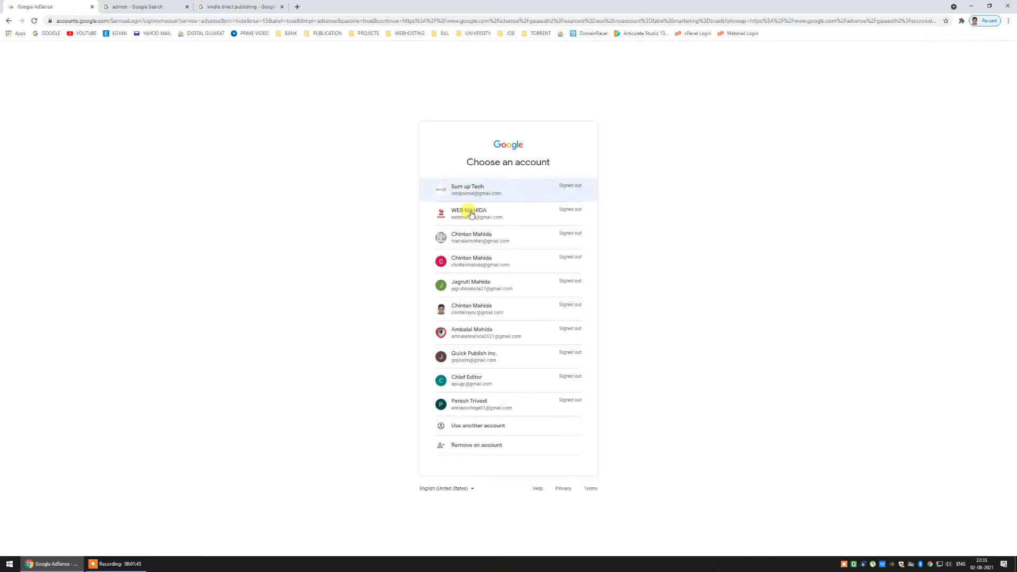
left_click(501, 208)
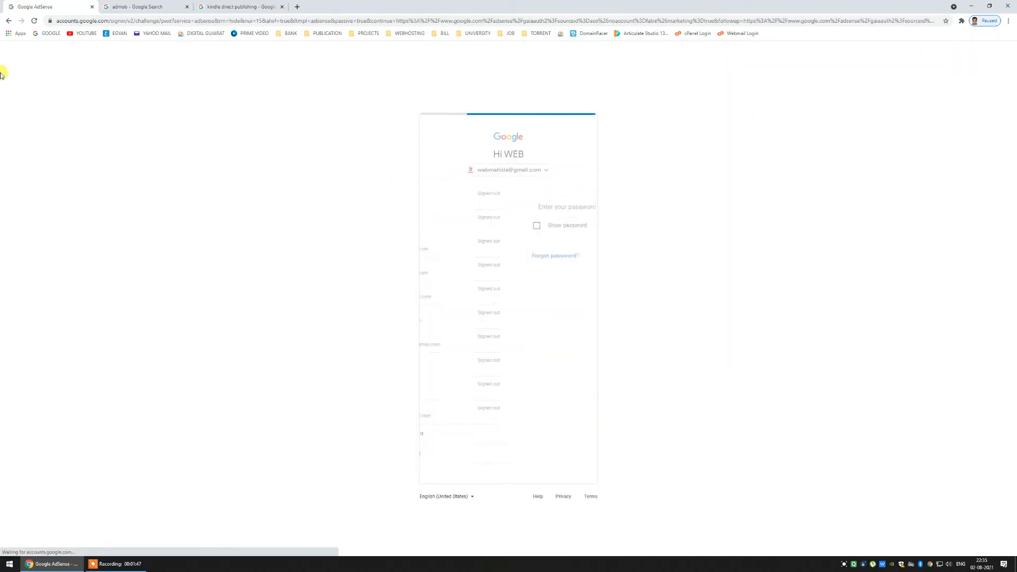
left_click(8, 20)
left_click(440, 193)
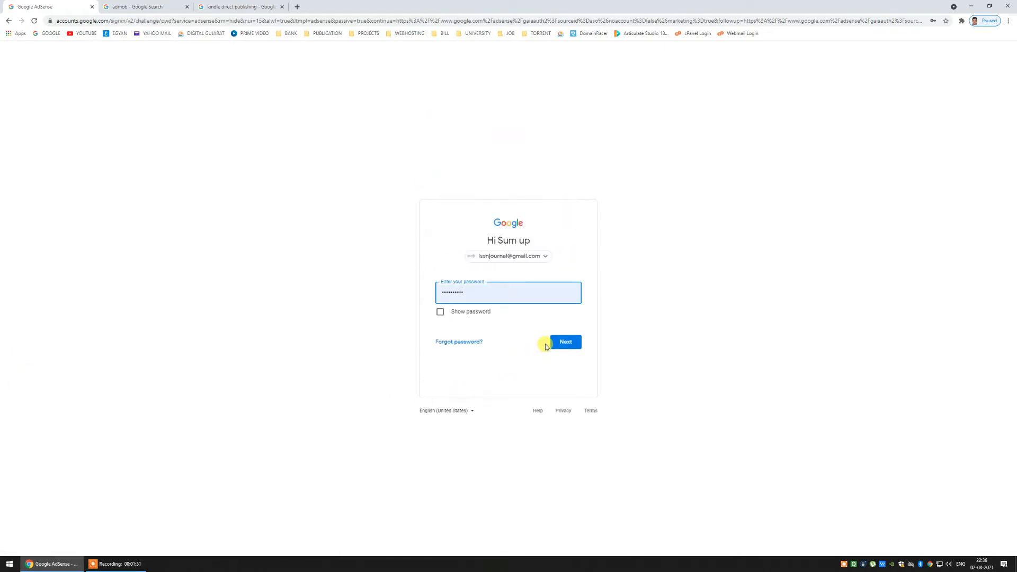
left_click(553, 341)
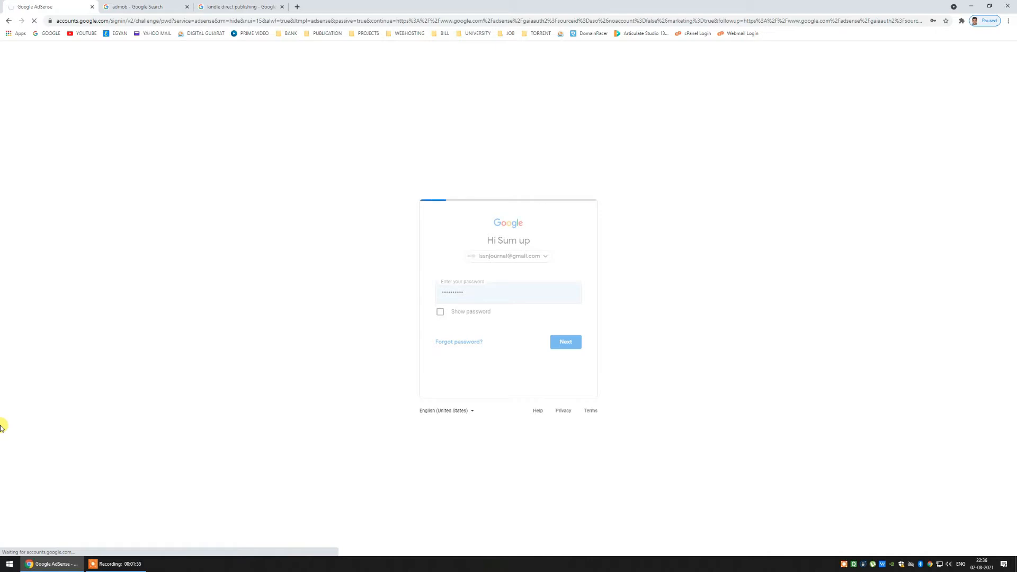
left_click(119, 4)
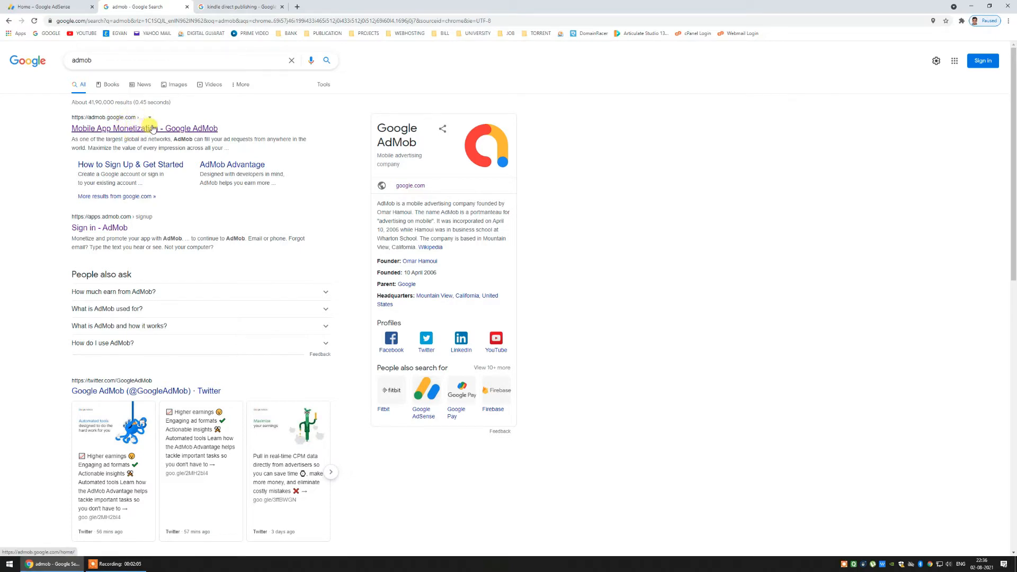
- Review the Kindle Direct Publishing search results, dragging across the page text
left_click(241, 7)
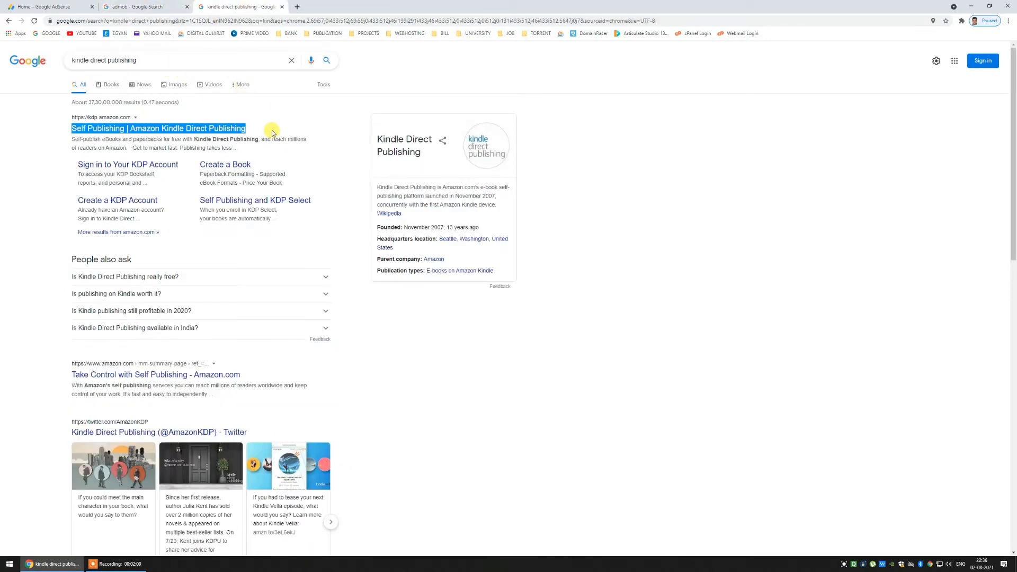
left_click_drag(275, 130, 220, 77)
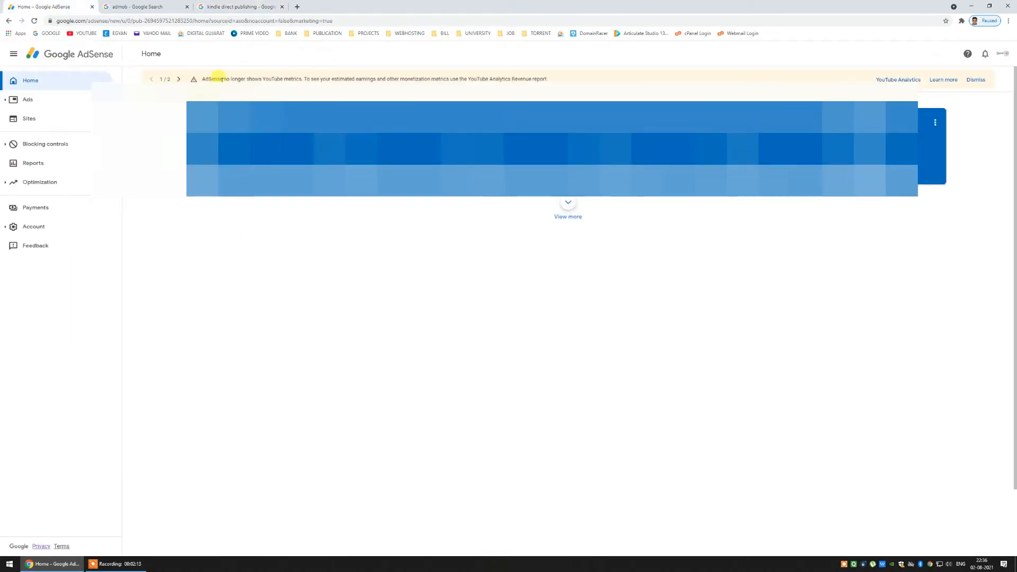
left_click_drag(296, 90, 146, 77)
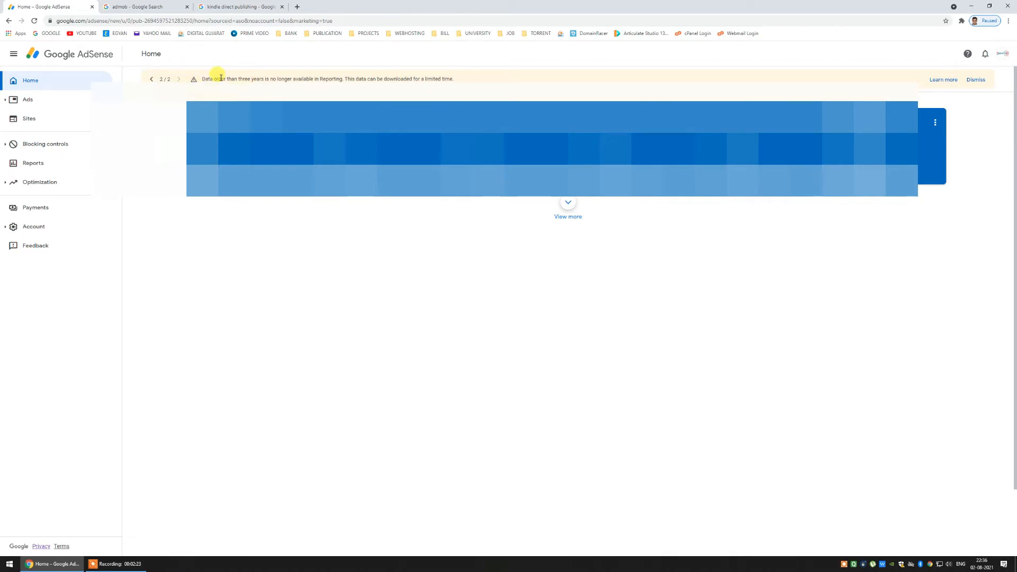
- Check Account information in AdSense, then return to the Payments overview
left_click(52, 208)
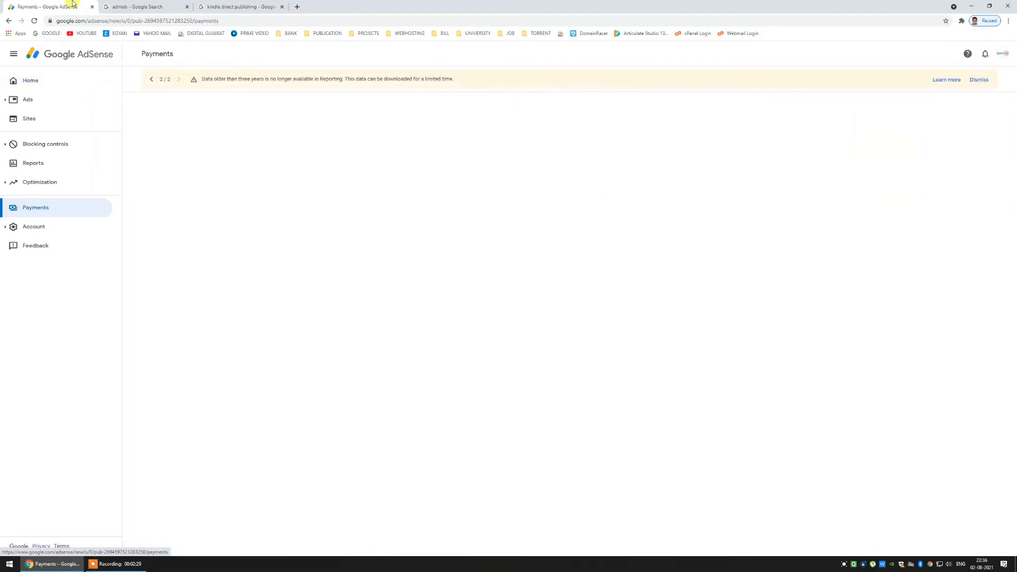
left_click(64, 225)
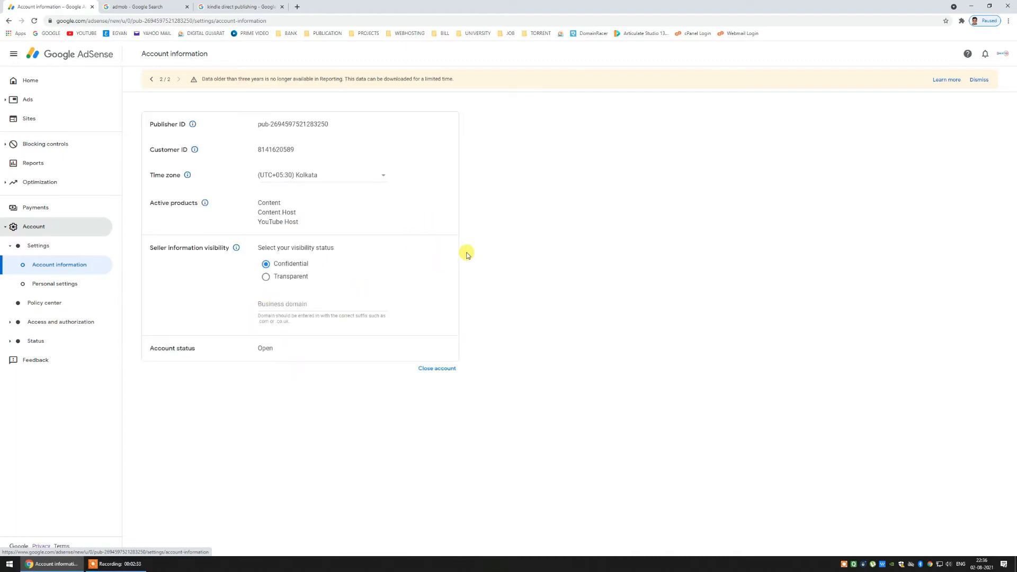
left_click(51, 250)
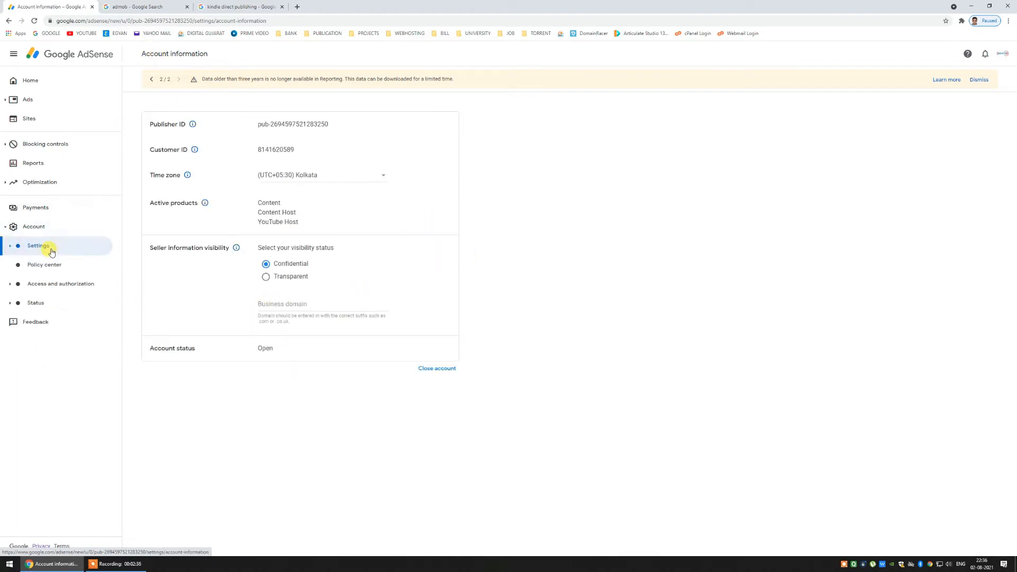
left_click(50, 207)
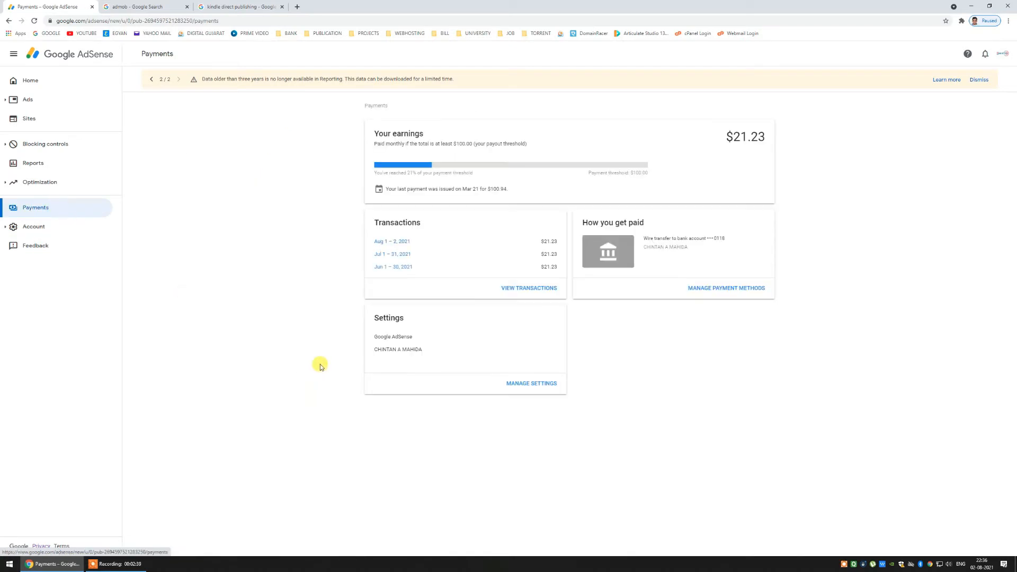
- Open Manage tax info under United States tax info and confirm the W-8BEN shows Approved
left_click(529, 383)
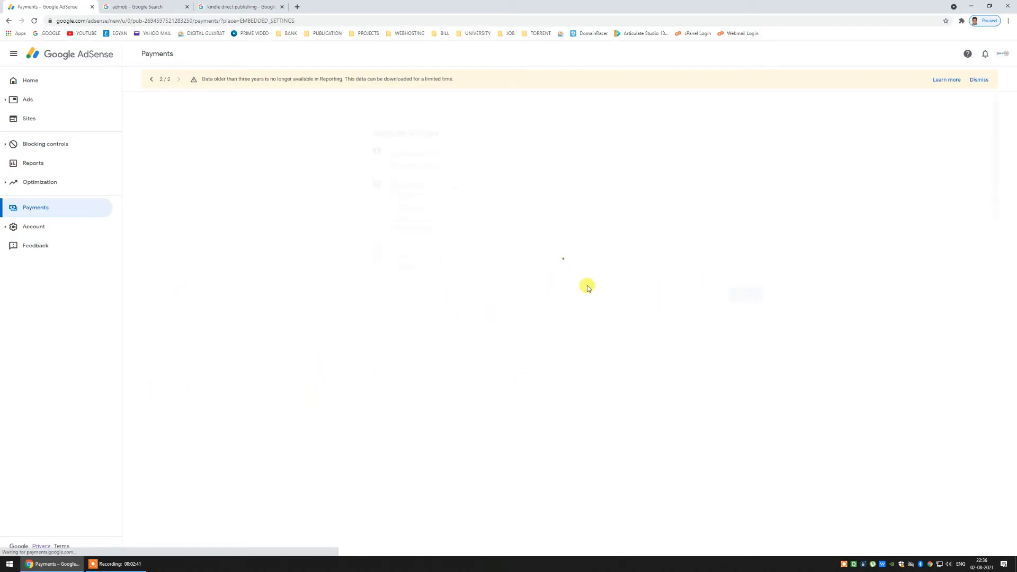
scroll(506, 358, "down", 2)
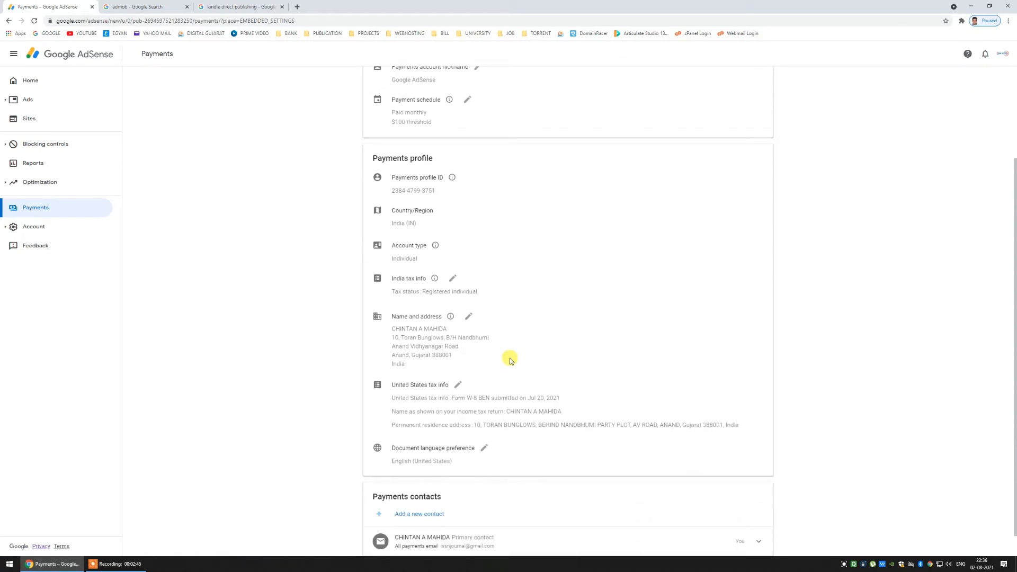
left_click(457, 384)
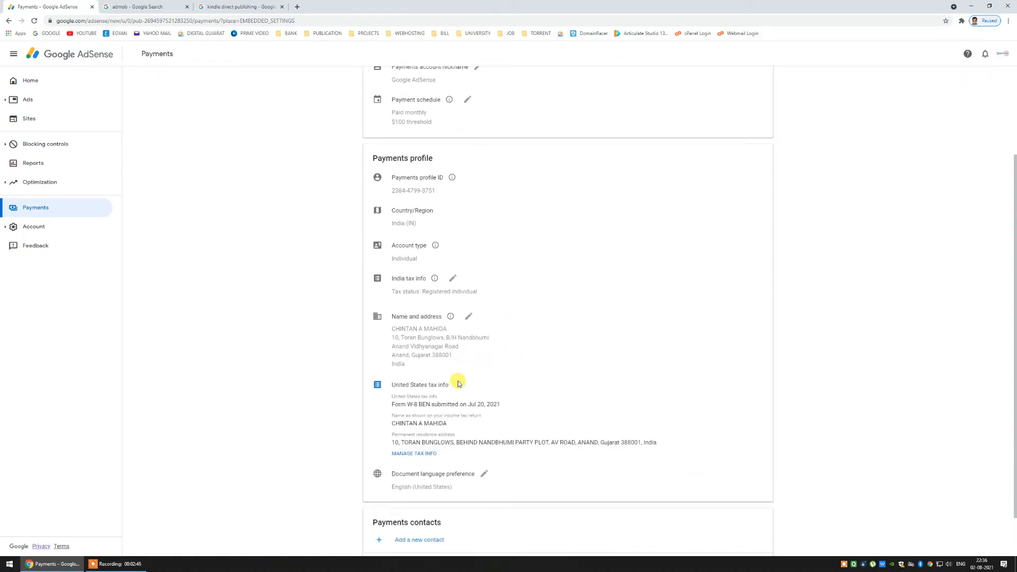
left_click(409, 453)
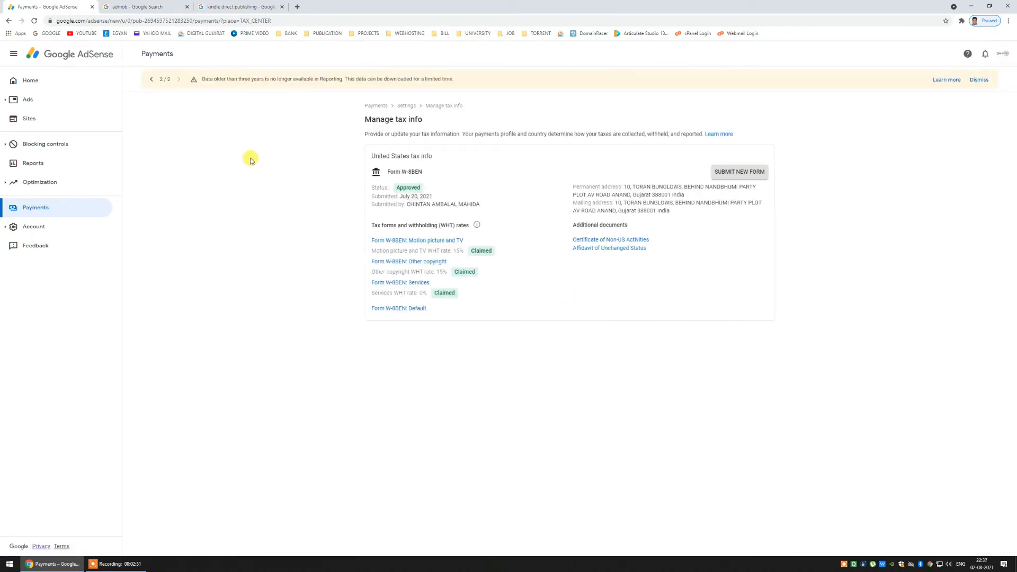
double_click(398, 188)
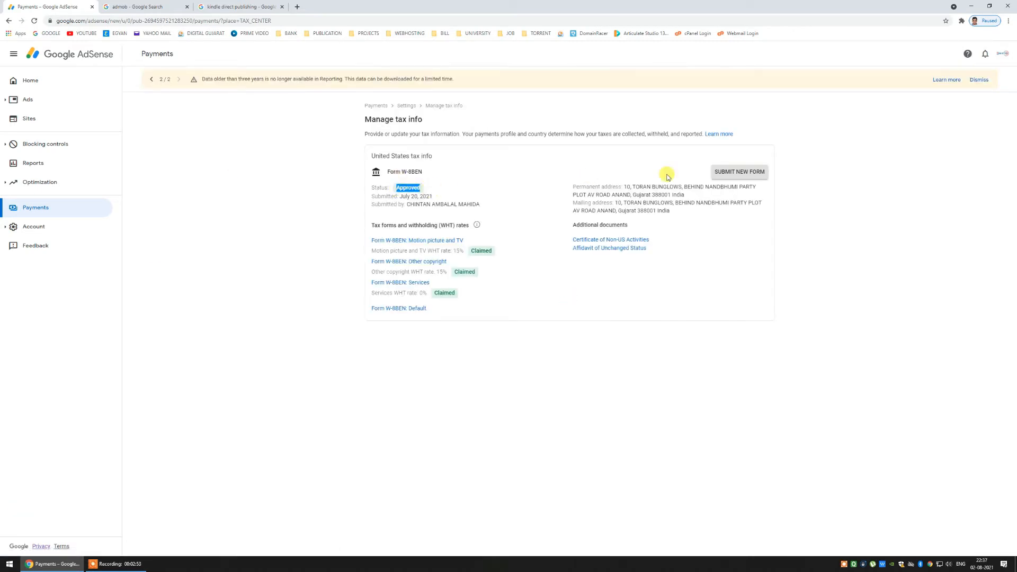
- Start a new tax form and re-verify the account password in the sign-in window
left_click(736, 173)
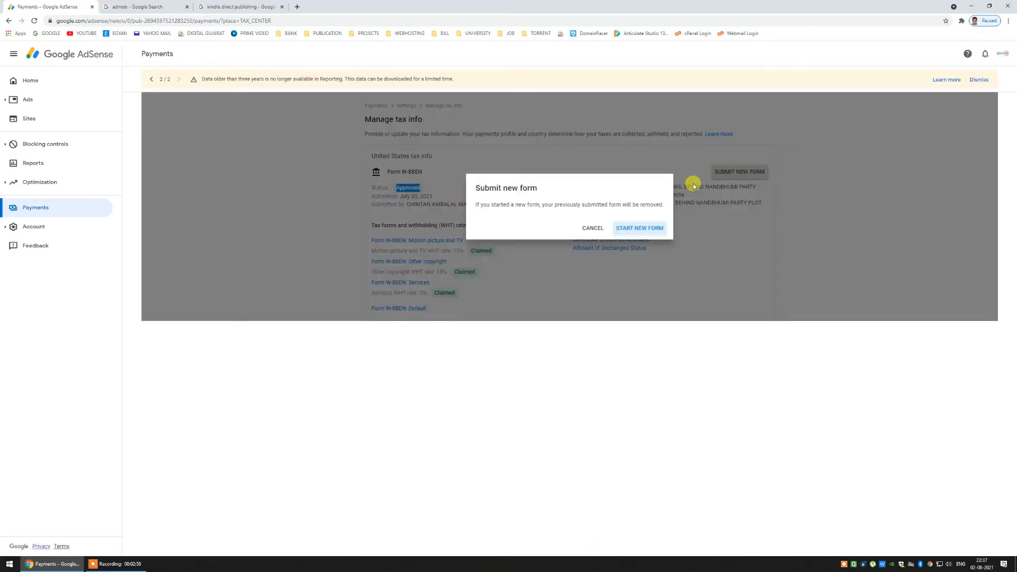
left_click(638, 227)
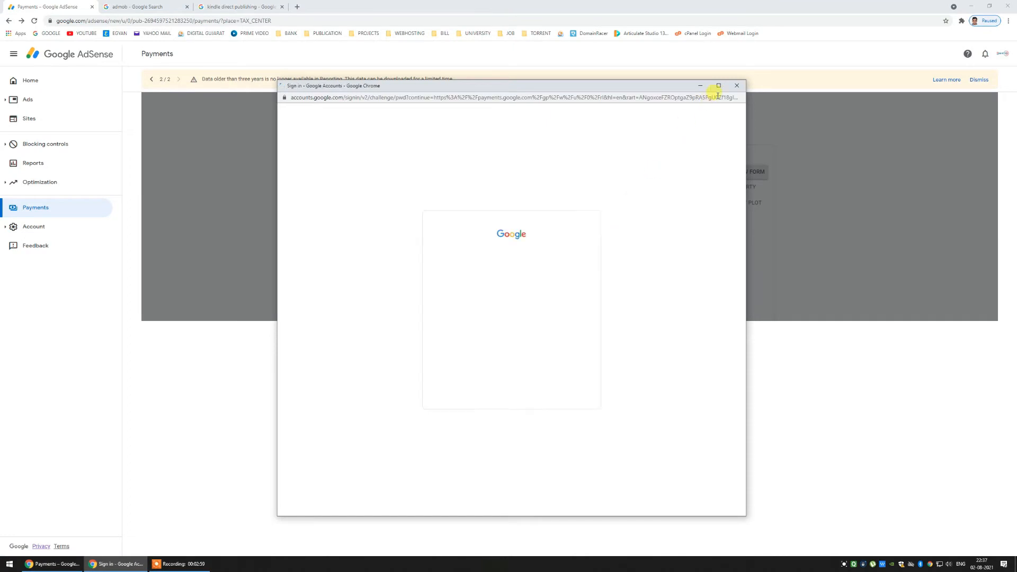
left_click(717, 85)
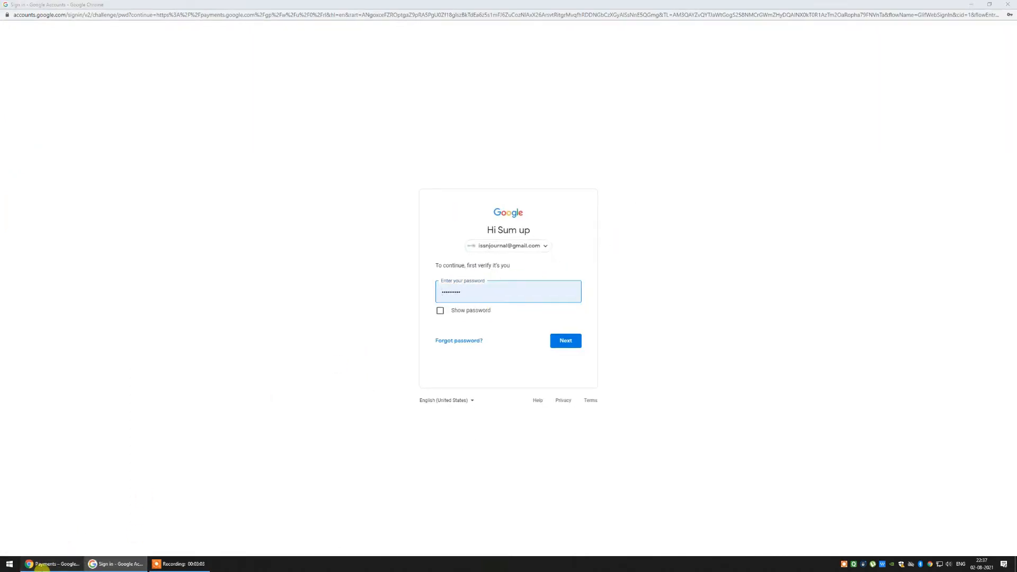
left_click(34, 563)
left_click(106, 567)
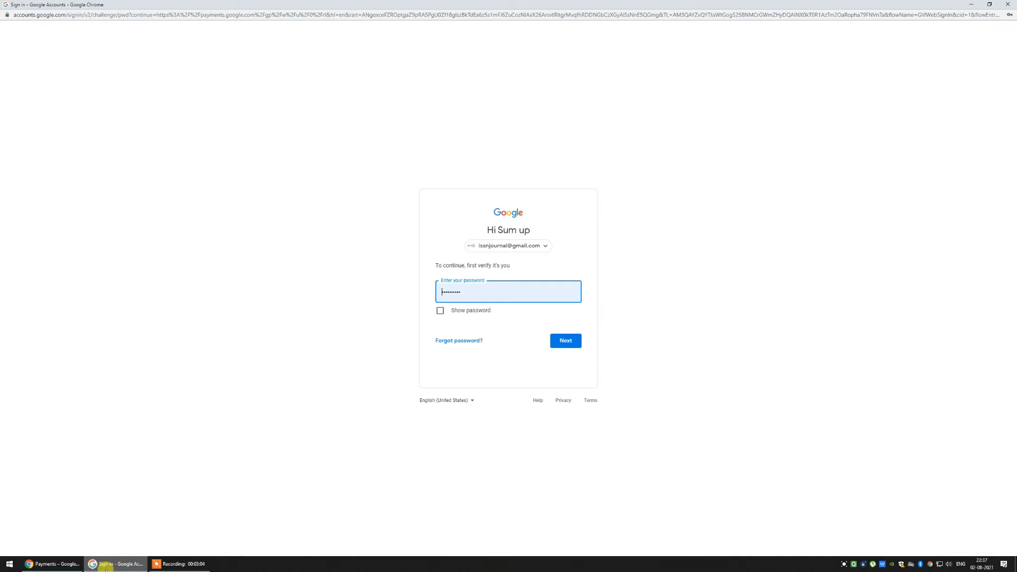
left_click(570, 340)
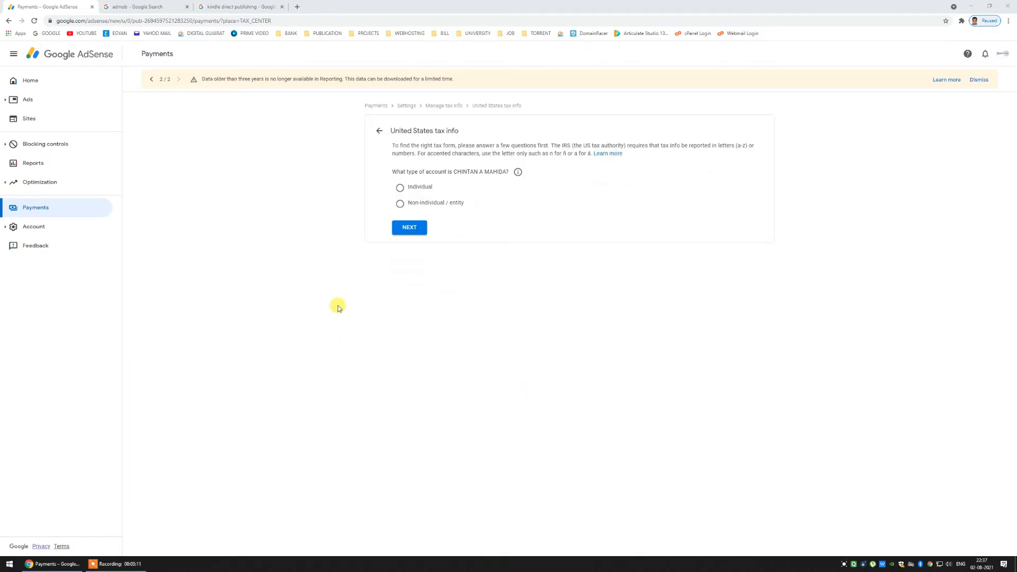
- Answer Individual and not a US citizen or resident, choose W-8BEN, and start the form
left_click_drag(392, 171, 501, 171)
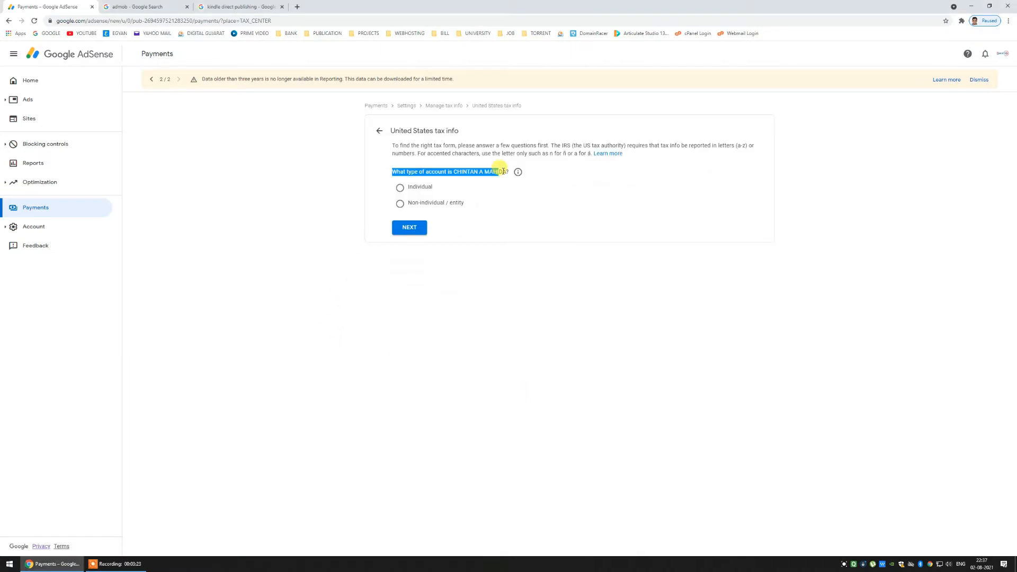
left_click(390, 169)
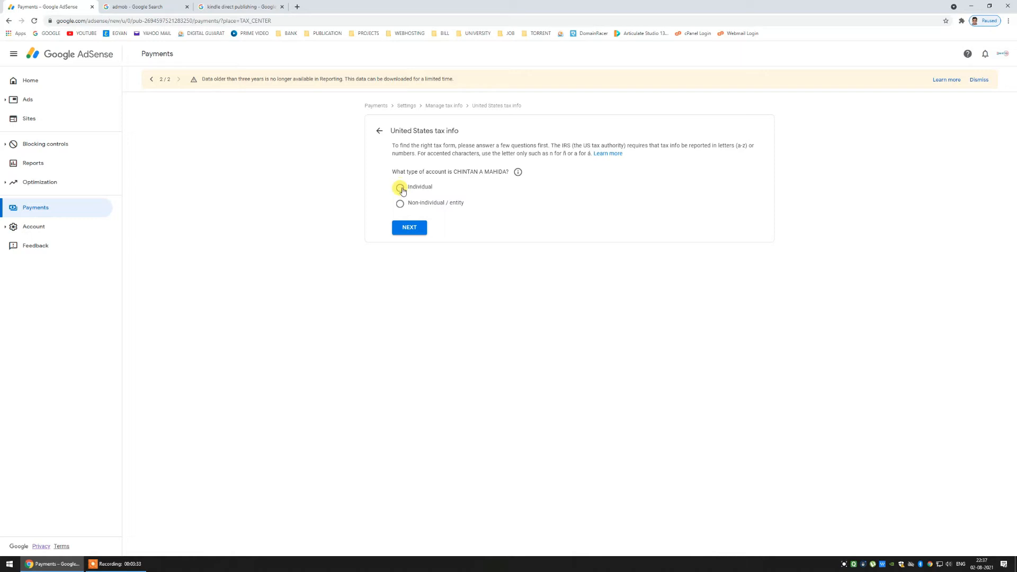
left_click(401, 188)
left_click(408, 229)
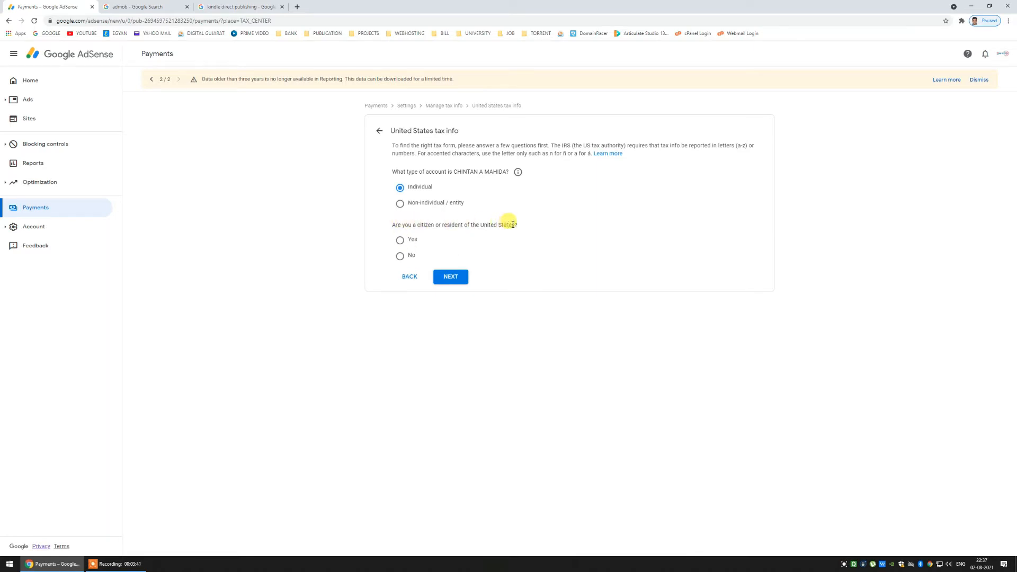
left_click(400, 257)
left_click(449, 276)
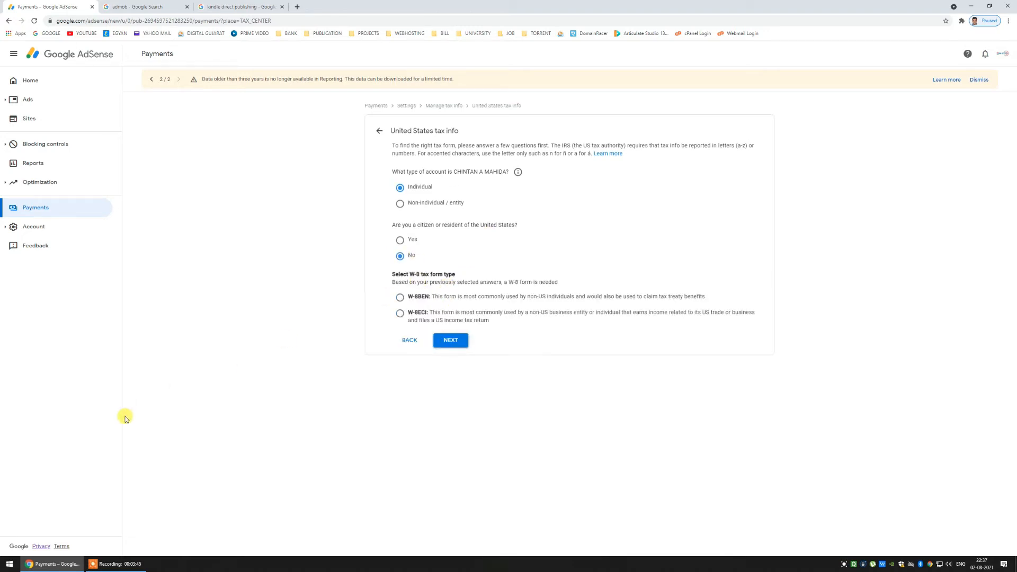
left_click(401, 298)
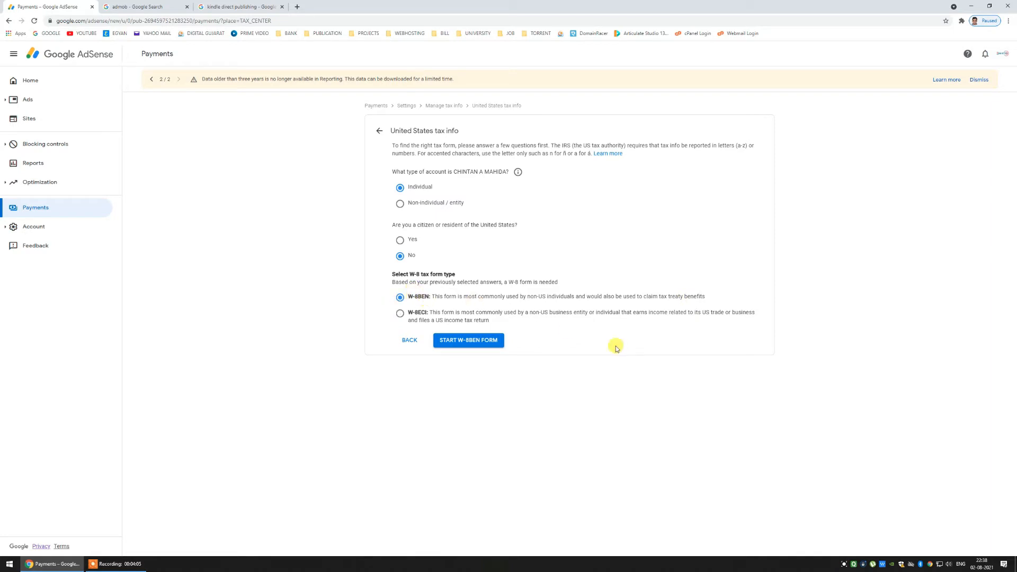
left_click(478, 341)
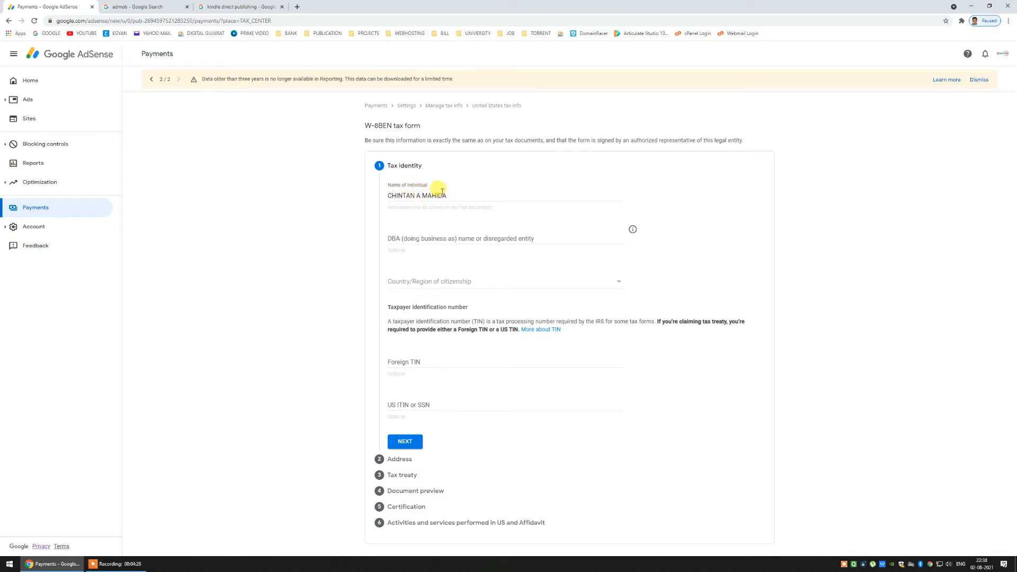
- Set India as the country of citizenship on the Tax identity step
left_click_drag(448, 194, 381, 195)
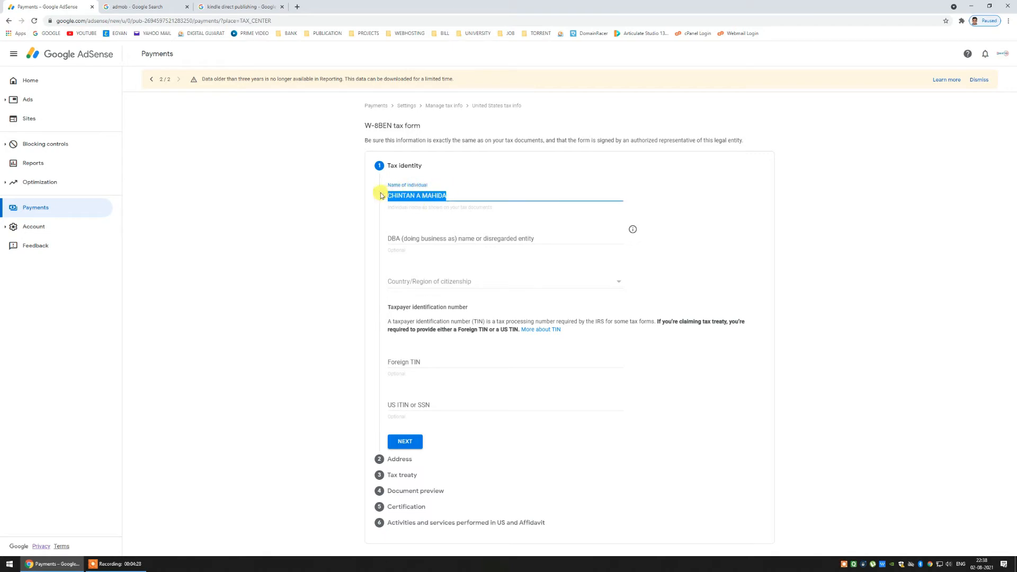
left_click(440, 286)
scroll(447, 302, "down", 4)
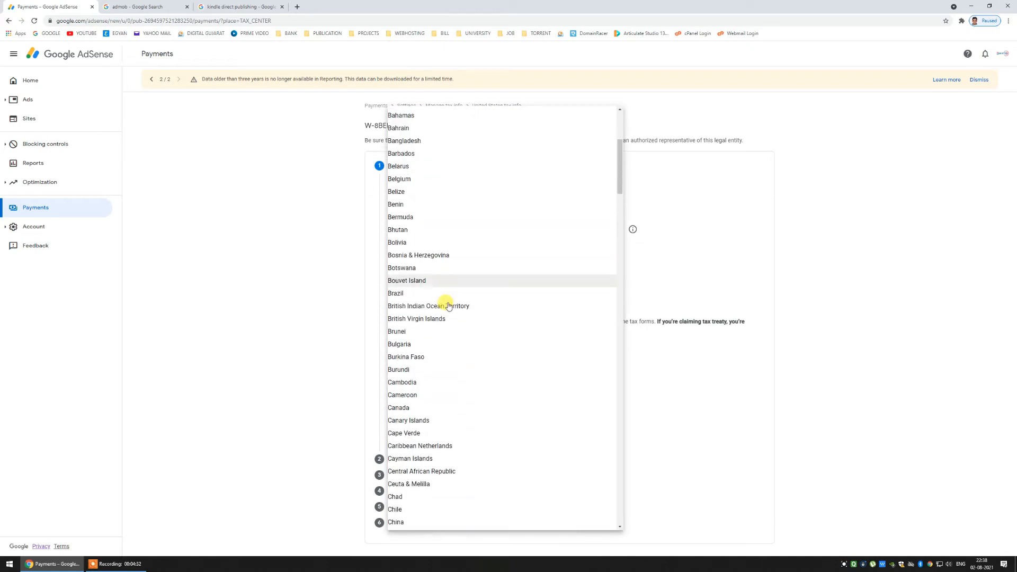
scroll(448, 306, "down", 10)
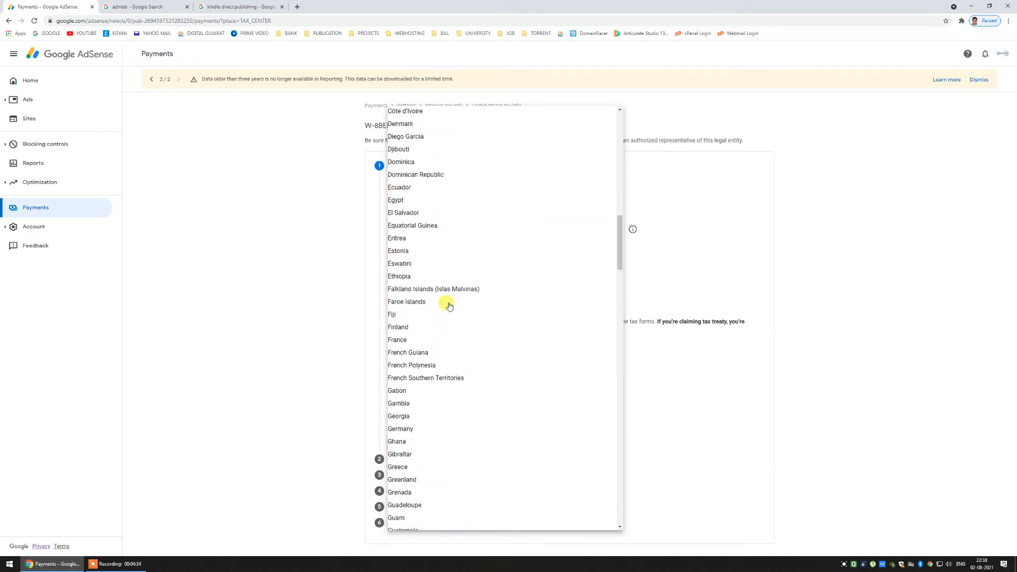
scroll(449, 306, "down", 8)
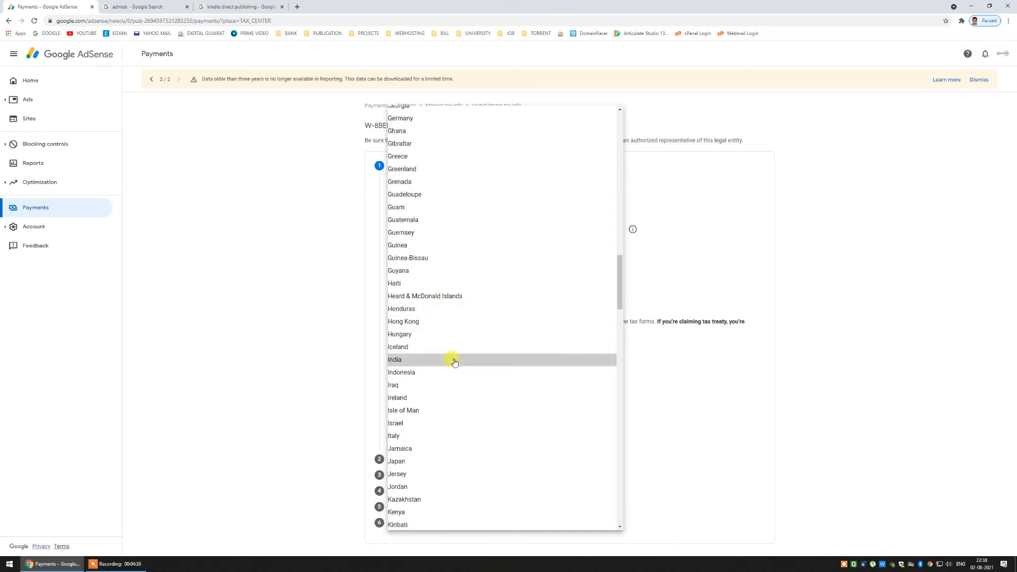
left_click(454, 360)
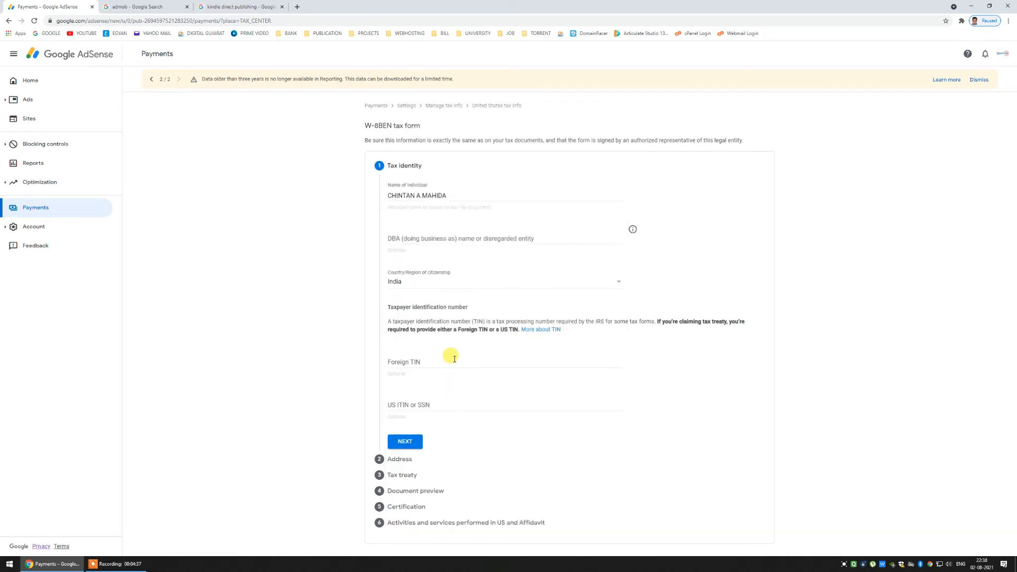
- Enter the foreign TIN and submit the tax identity details
left_click(418, 360)
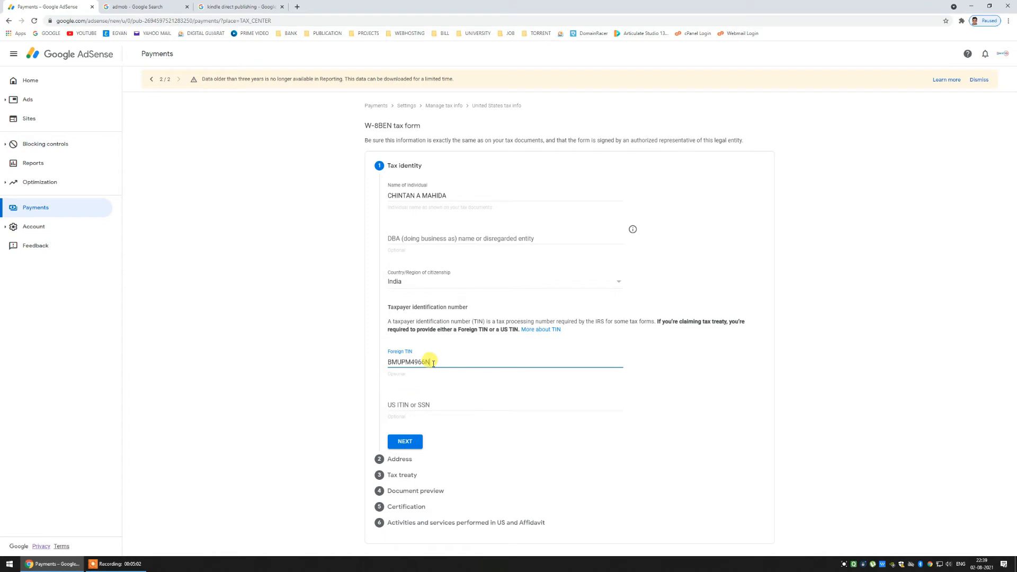
left_click_drag(431, 362, 387, 362)
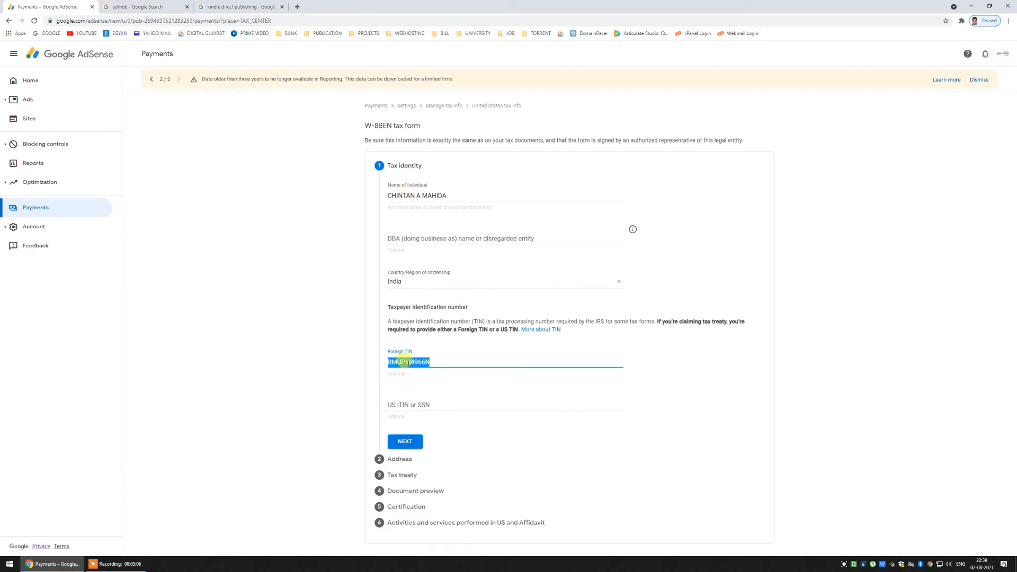
left_click(399, 352)
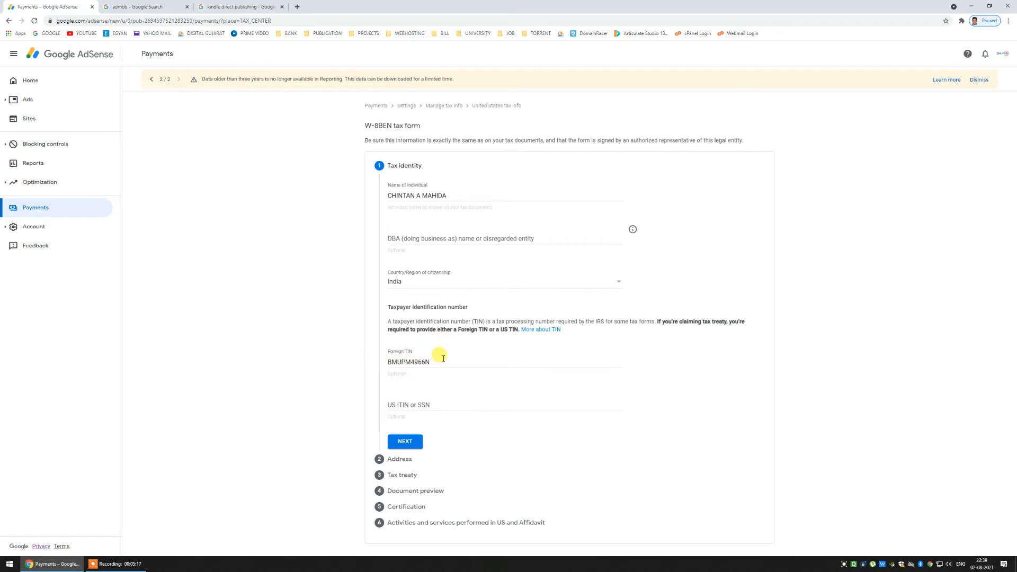
left_click(417, 444)
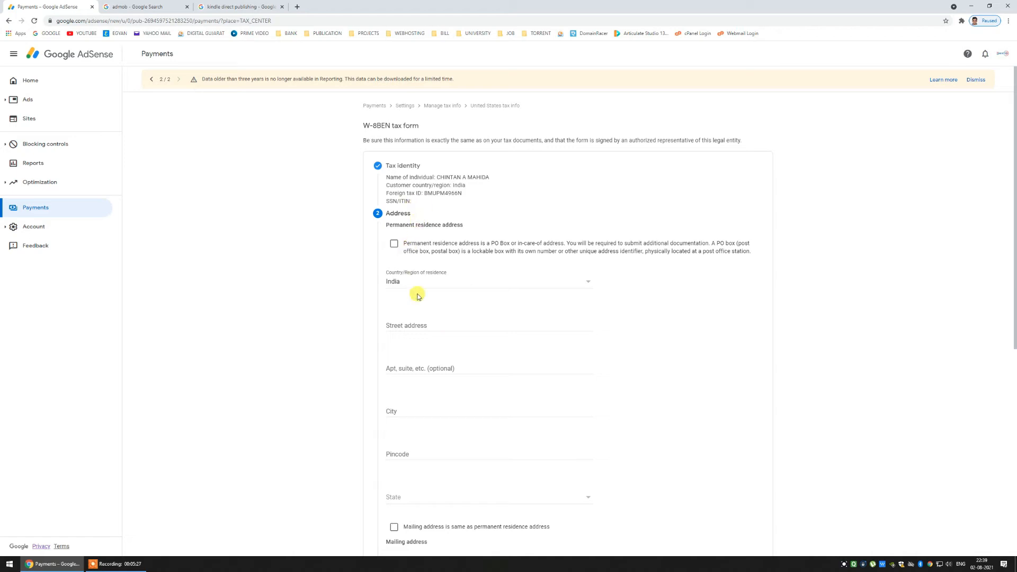
left_click(422, 322)
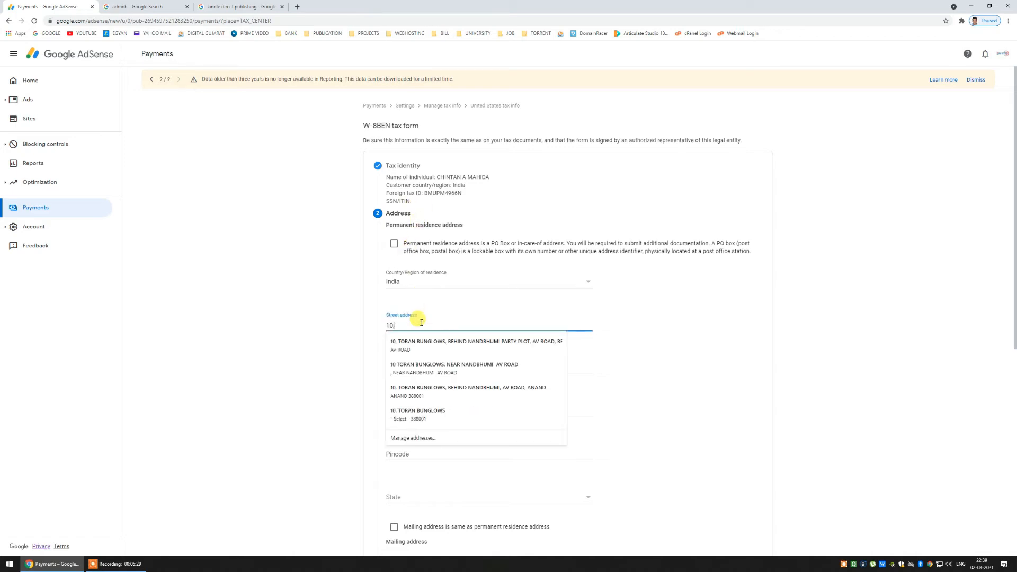
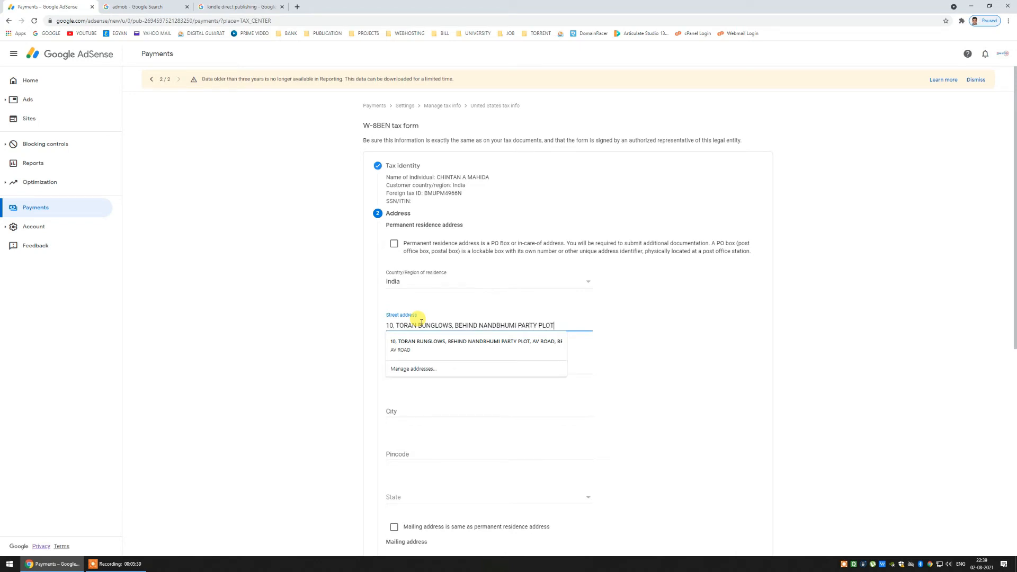
- Enter the permanent residence street, apartment line, city and pincode
key("Tab")
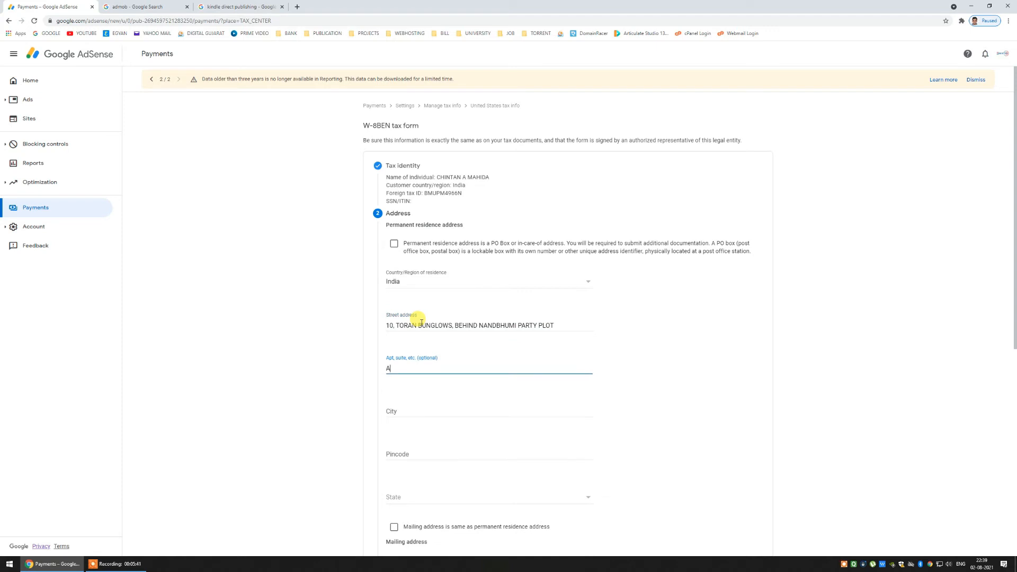
key("Tab")
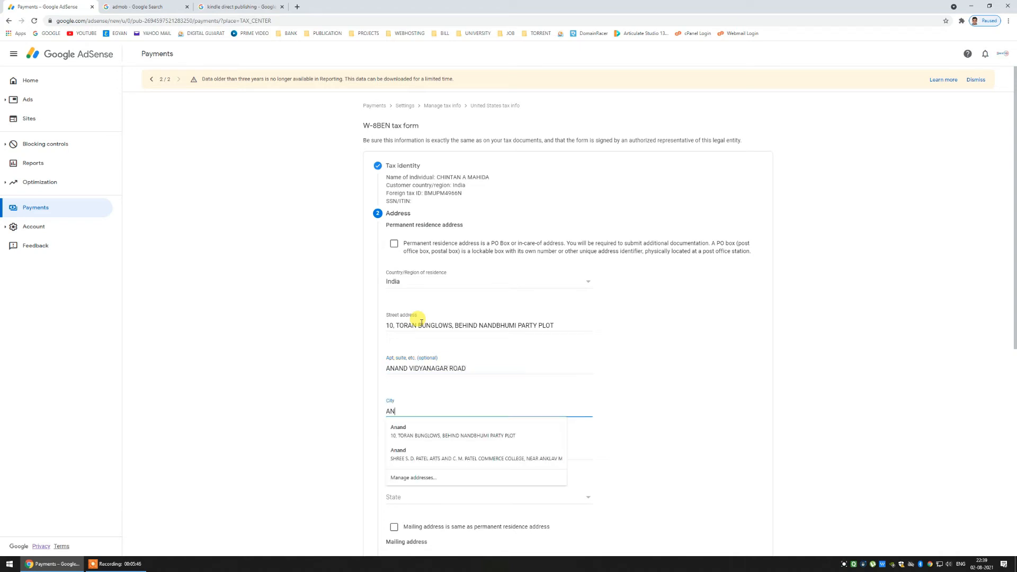
key("Tab")
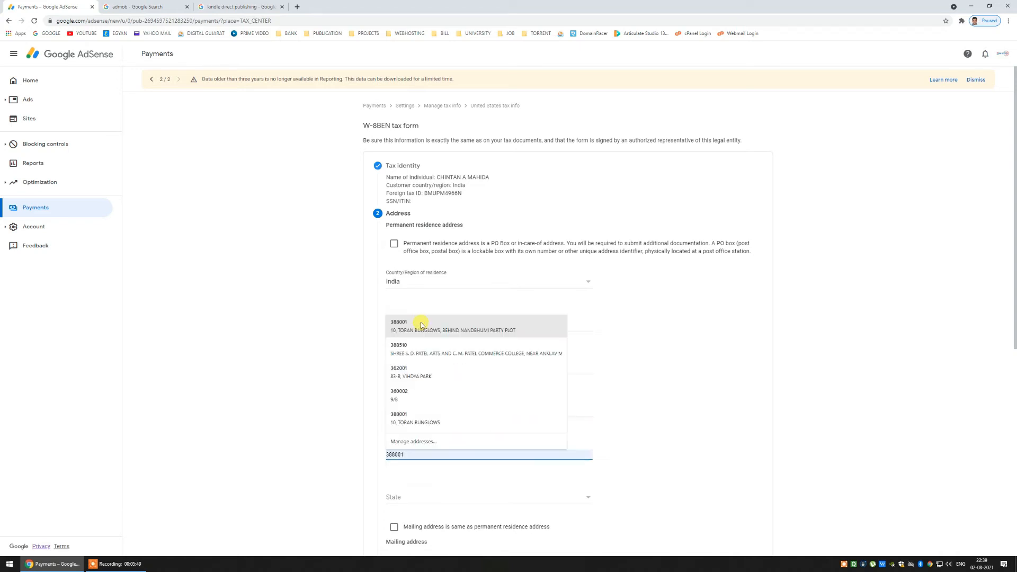
key("Tab")
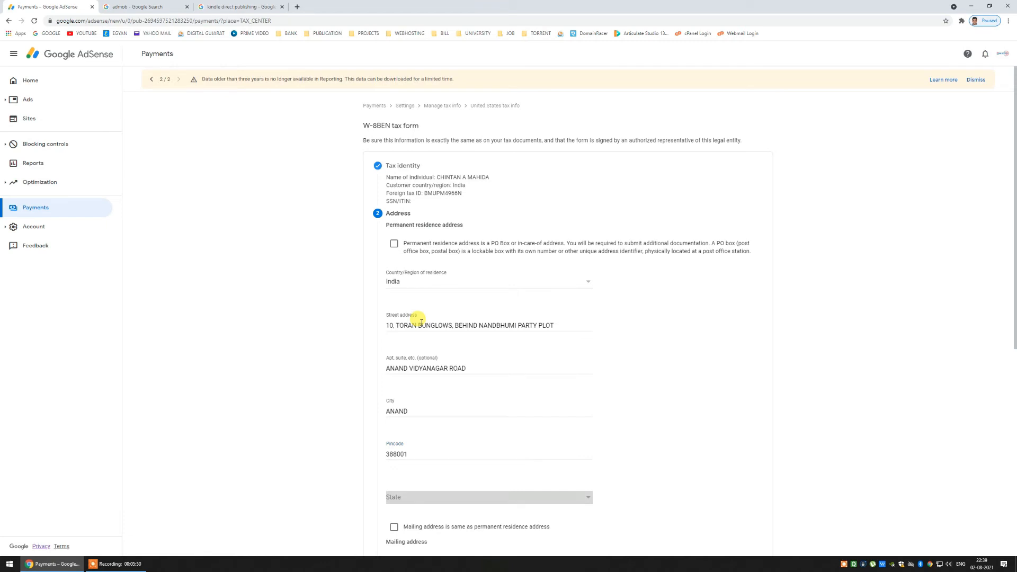
- Choose Gujarat as the state, mark the mailing address as the same, and submit
left_click(454, 500)
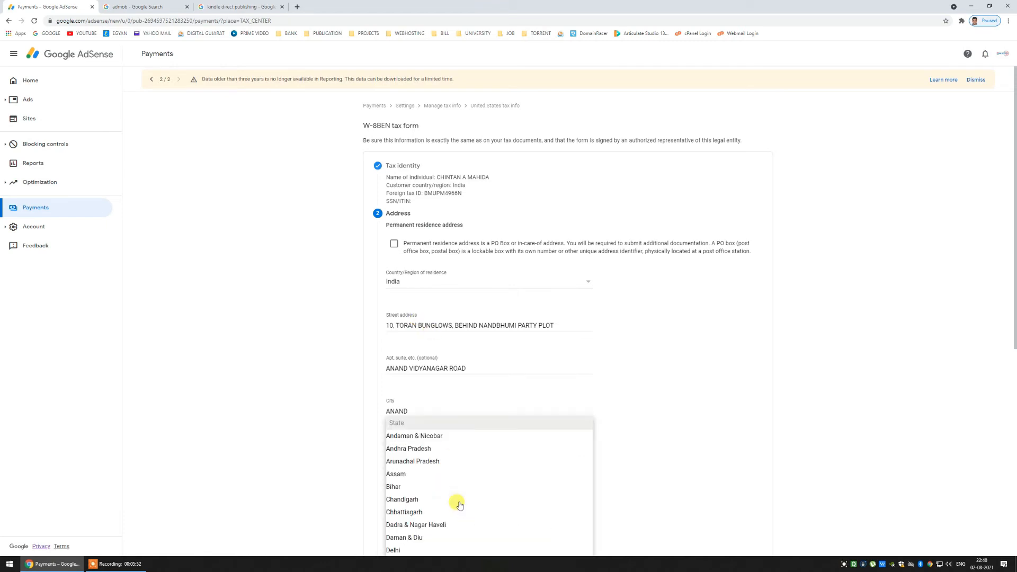
scroll(458, 500, "down", 3)
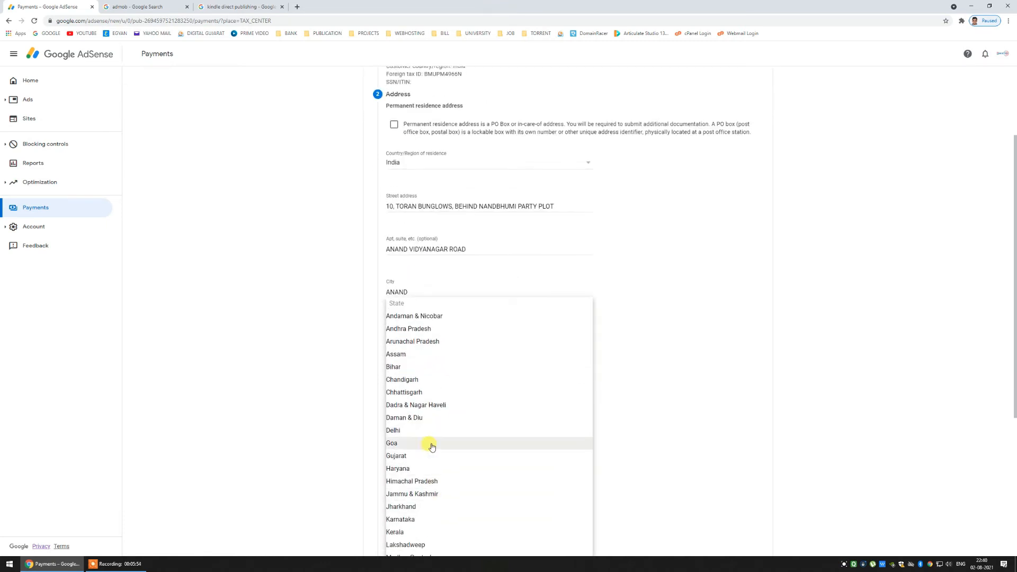
left_click(428, 461)
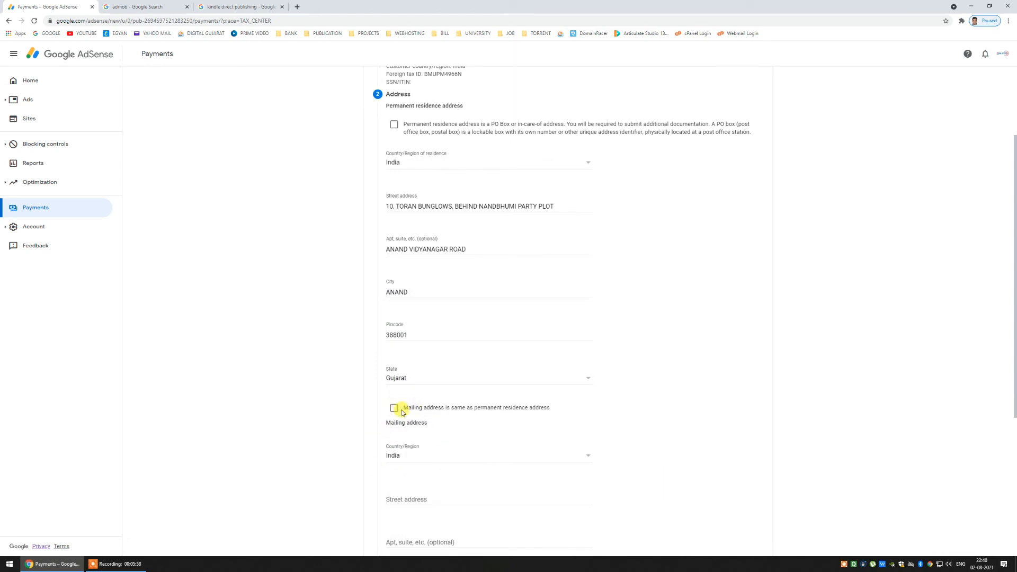
scroll(450, 456, "down", 1)
scroll(452, 457, "down", 1)
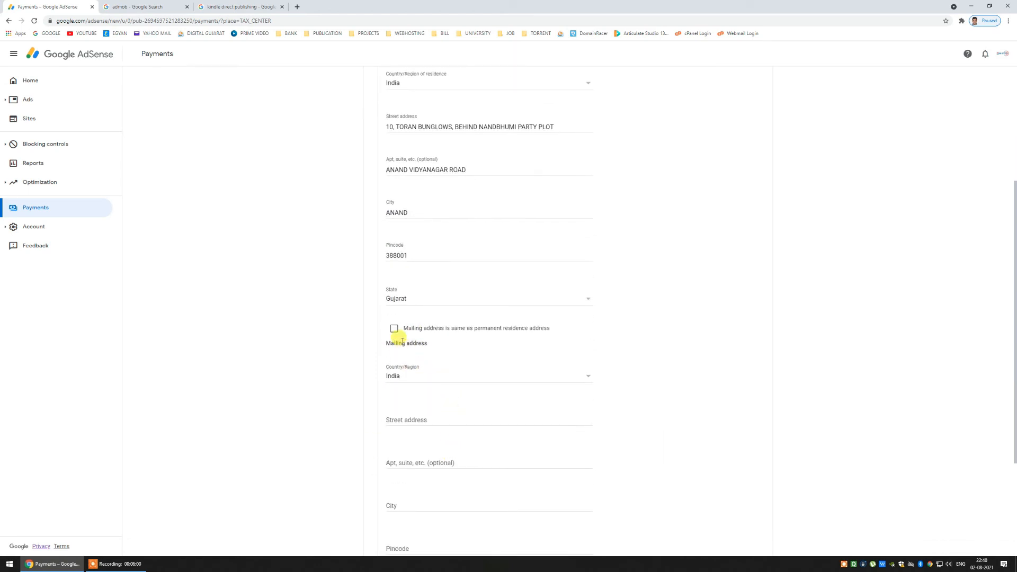
left_click(394, 326)
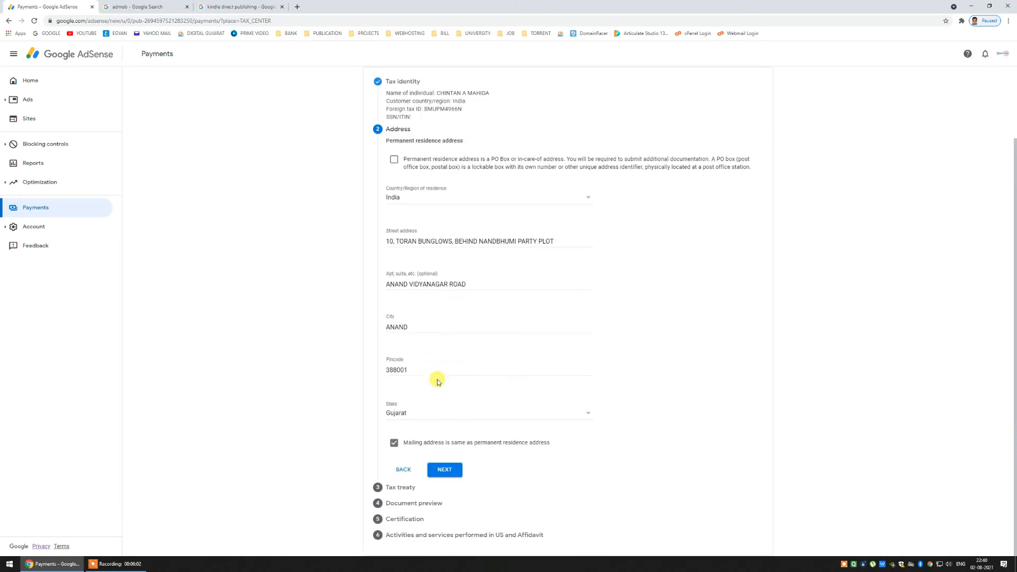
left_click(445, 471)
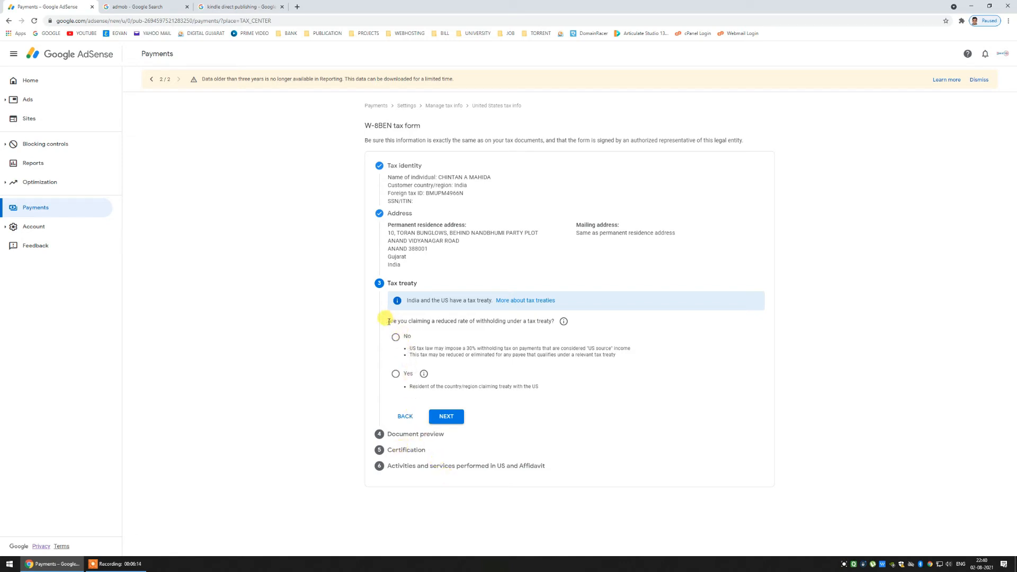
- Claim a reduced treaty withholding rate as a treaty resident of India
left_click_drag(389, 321, 555, 323)
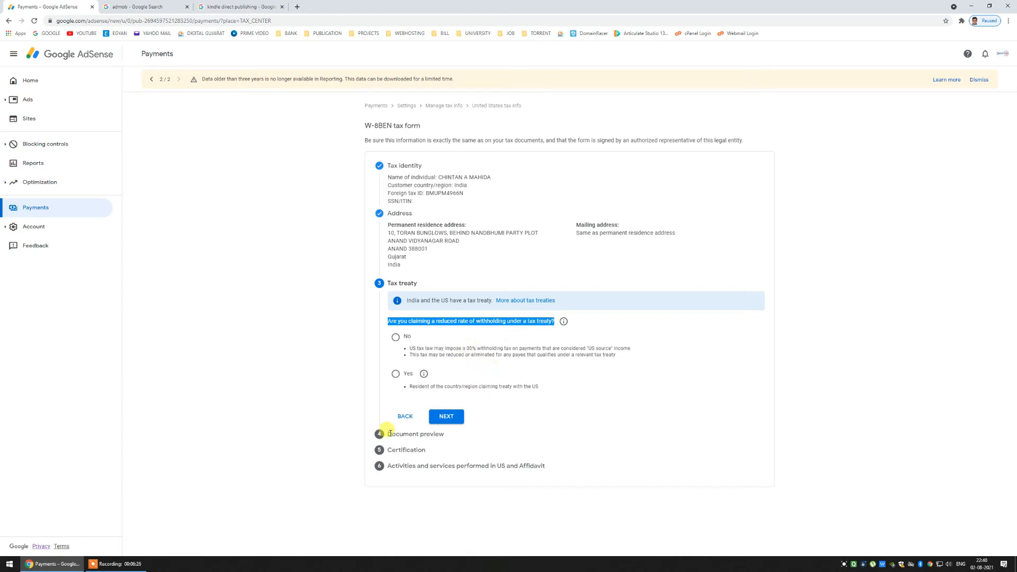
left_click(398, 376)
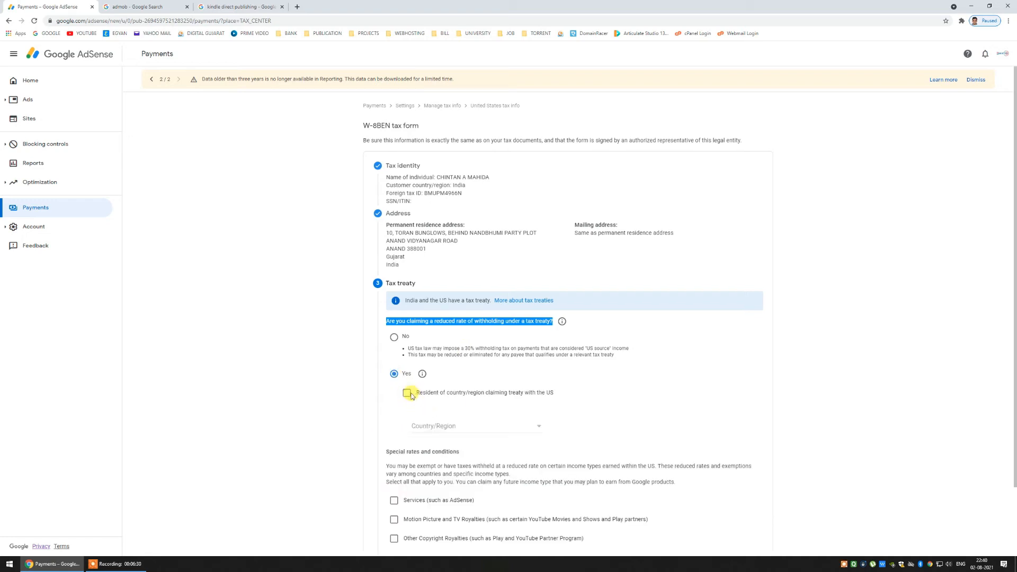
left_click(407, 393)
left_click(451, 429)
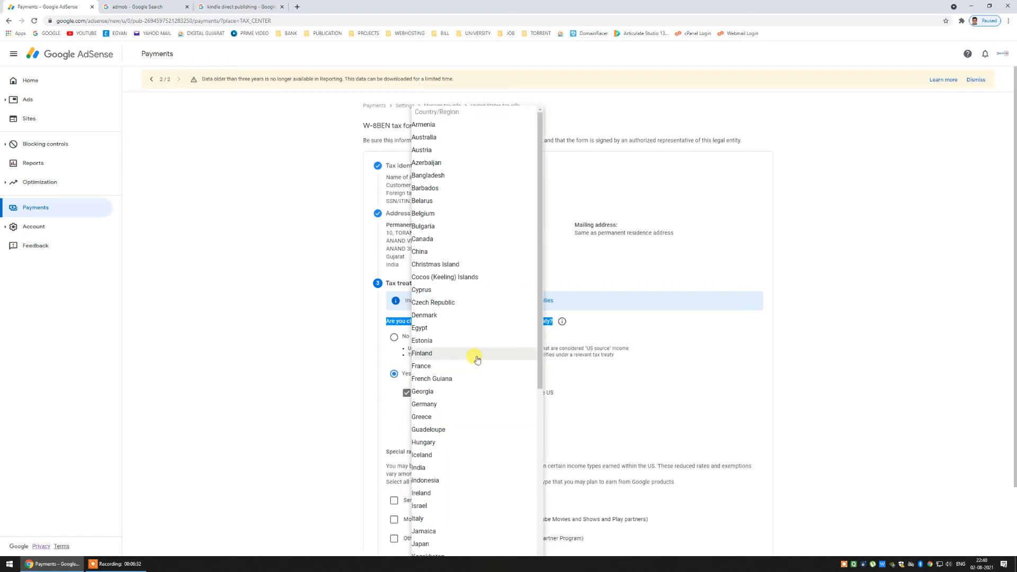
scroll(469, 358, "down", 6)
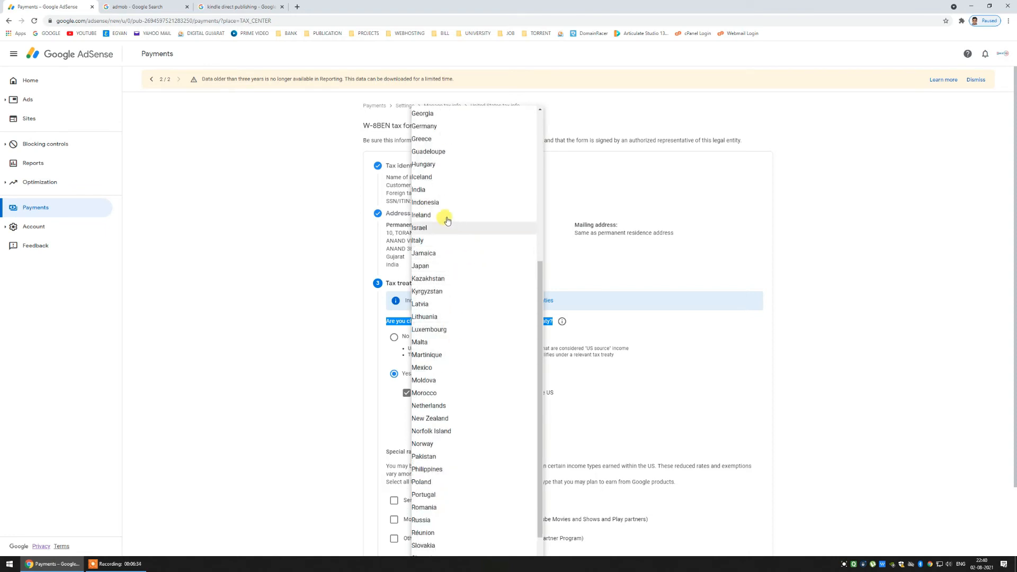
left_click(441, 190)
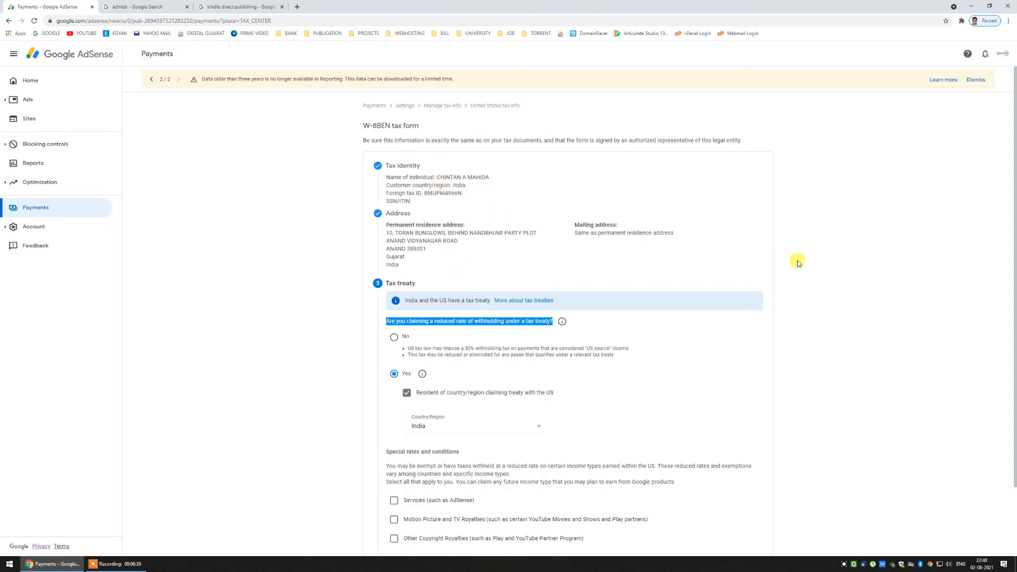
scroll(549, 281, "down", 2)
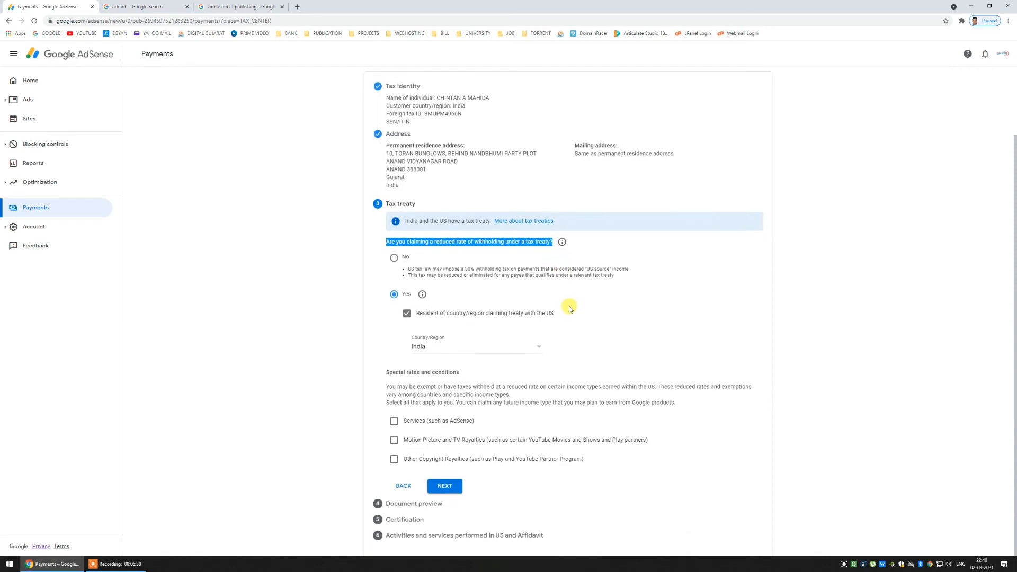
- Claim Services income under Article 7 paragraph 1 at a 0% treaty rate
left_click(394, 425)
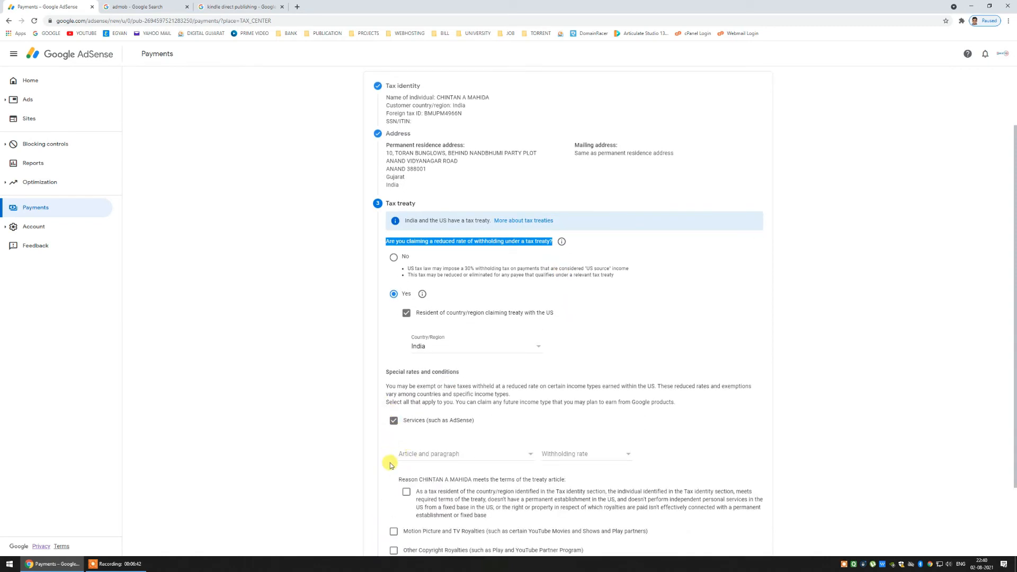
scroll(389, 462, "down", 1)
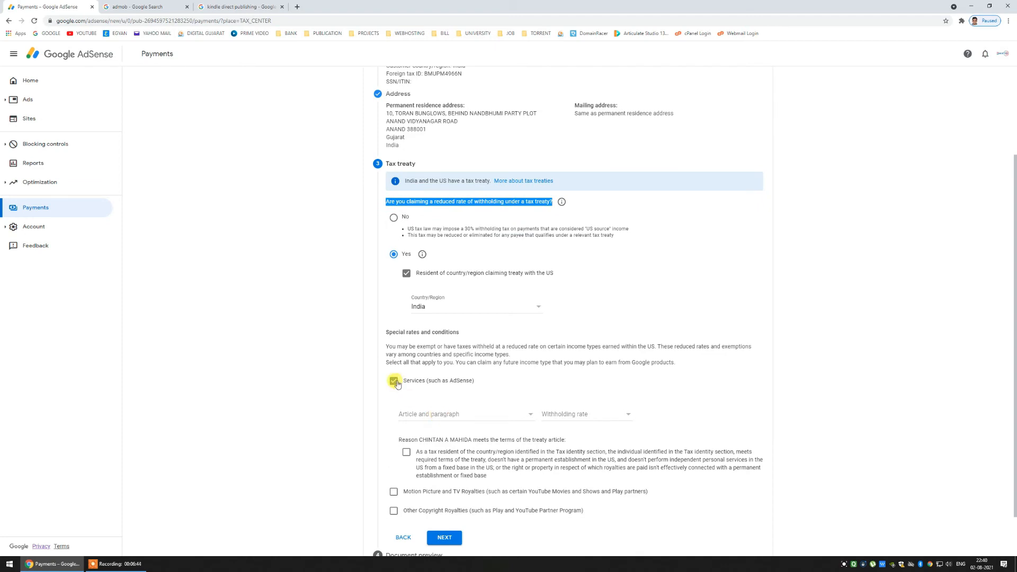
left_click(462, 415)
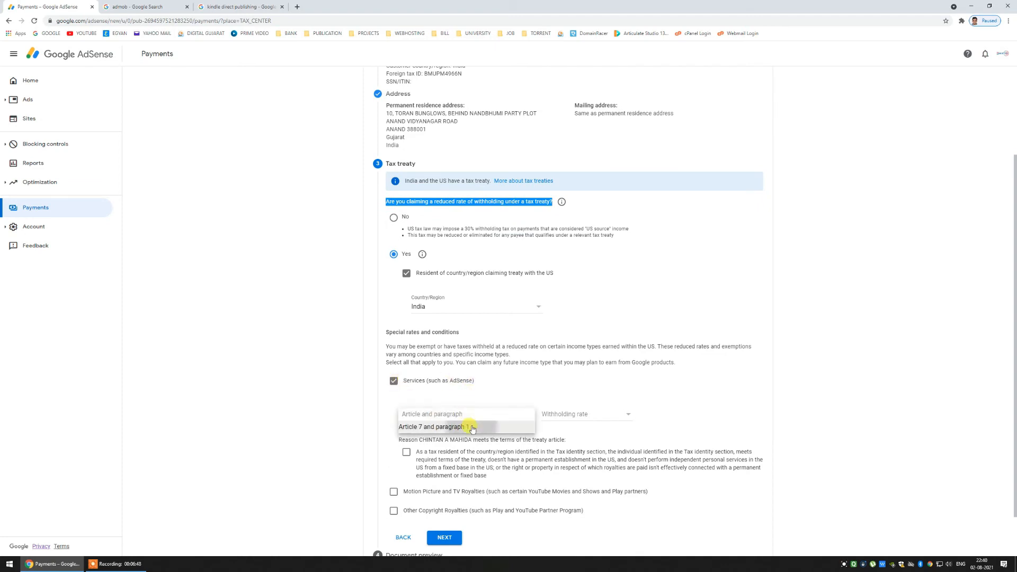
left_click(471, 428)
left_click(555, 414)
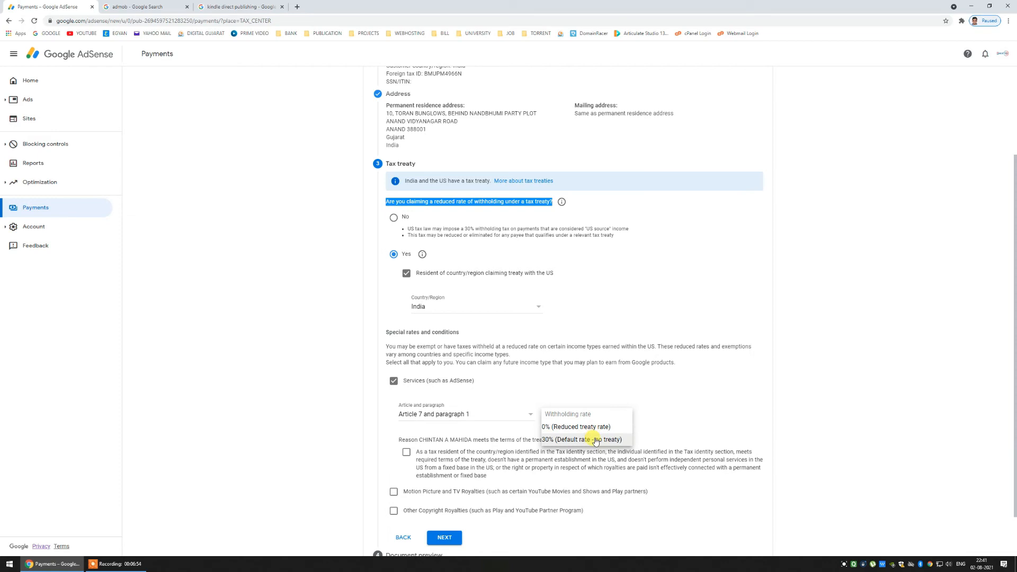
left_click(597, 432)
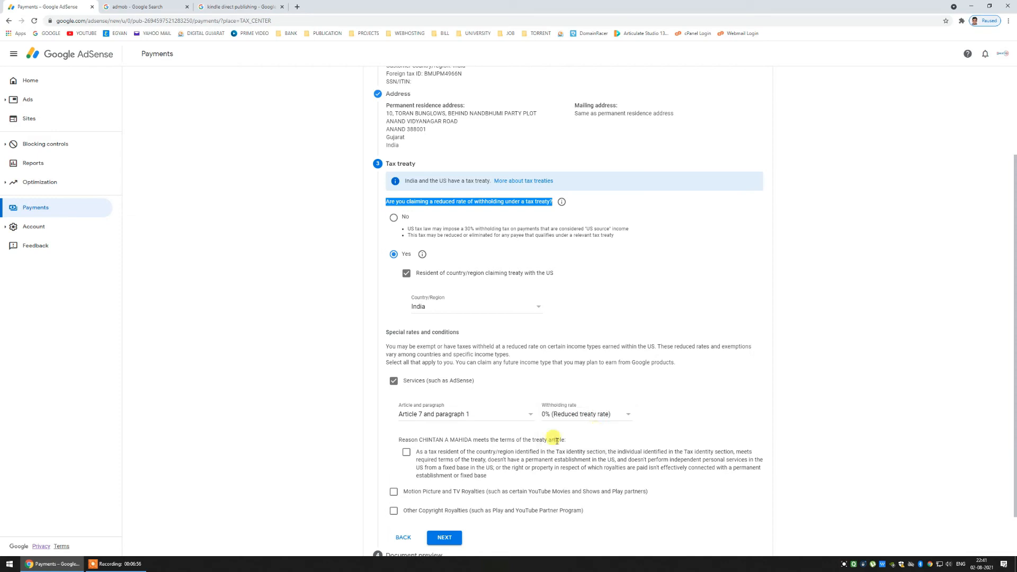
left_click(407, 452)
- Add Motion Picture and TV Royalties under Article 12 paragraph 2A II at 15%
left_click(394, 491)
scroll(402, 496, "down", 2)
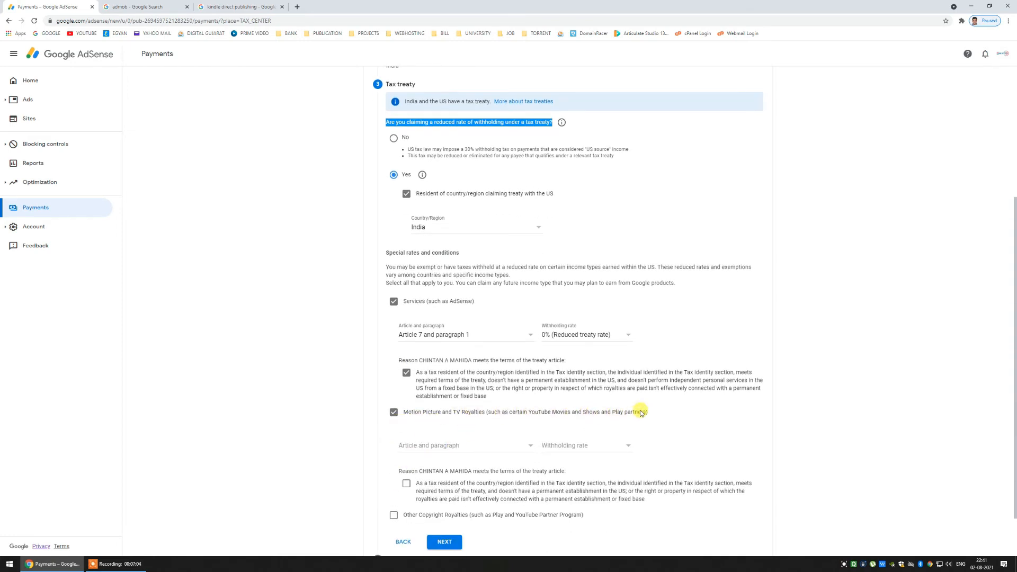
left_click(503, 446)
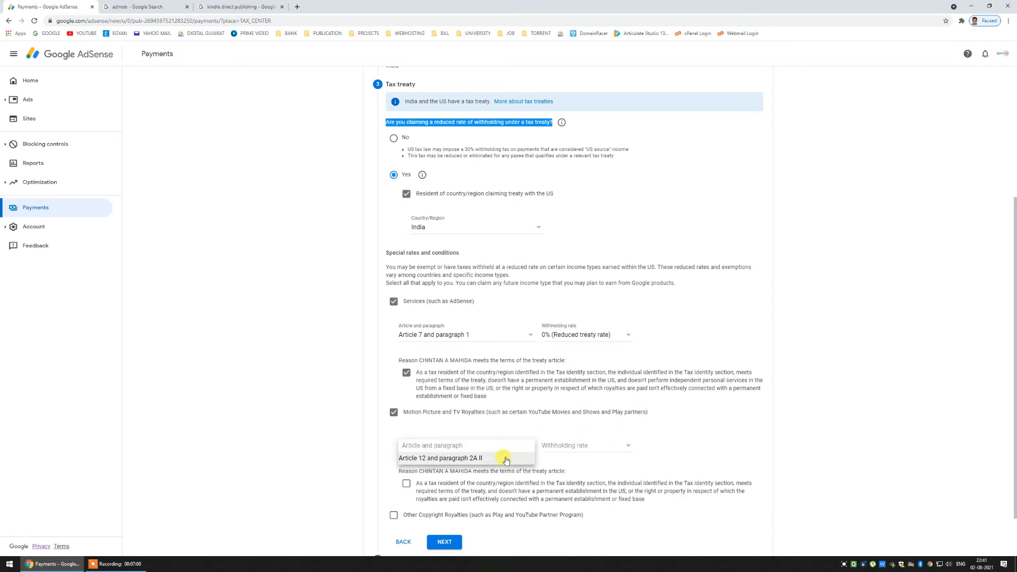
left_click(506, 459)
left_click(563, 445)
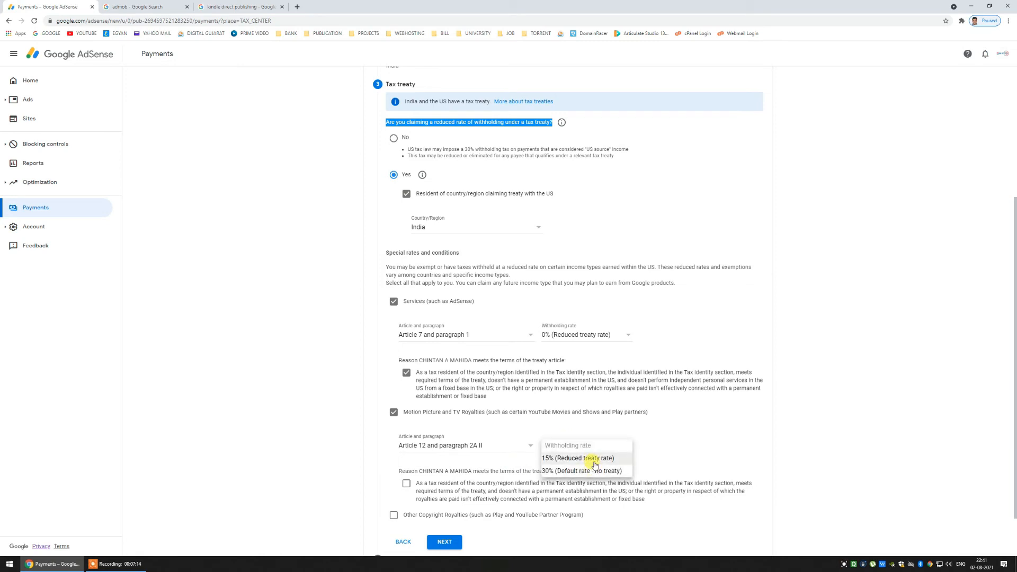
left_click(594, 464)
left_click(406, 484)
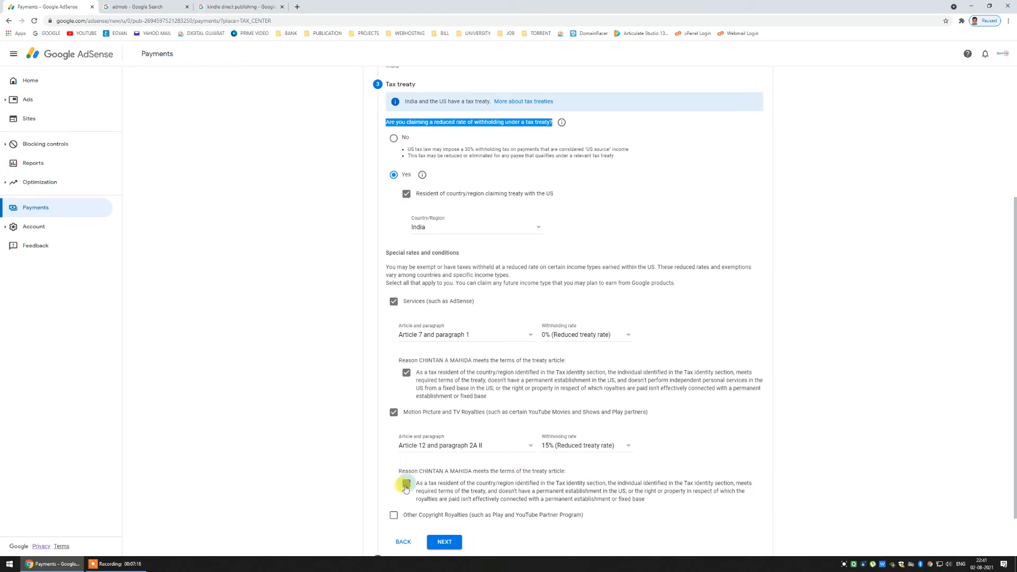
scroll(406, 487, "down", 1)
- Add Other Copyright Royalties under Article 12 paragraph 2A II at 15%, then continue
left_click(393, 459)
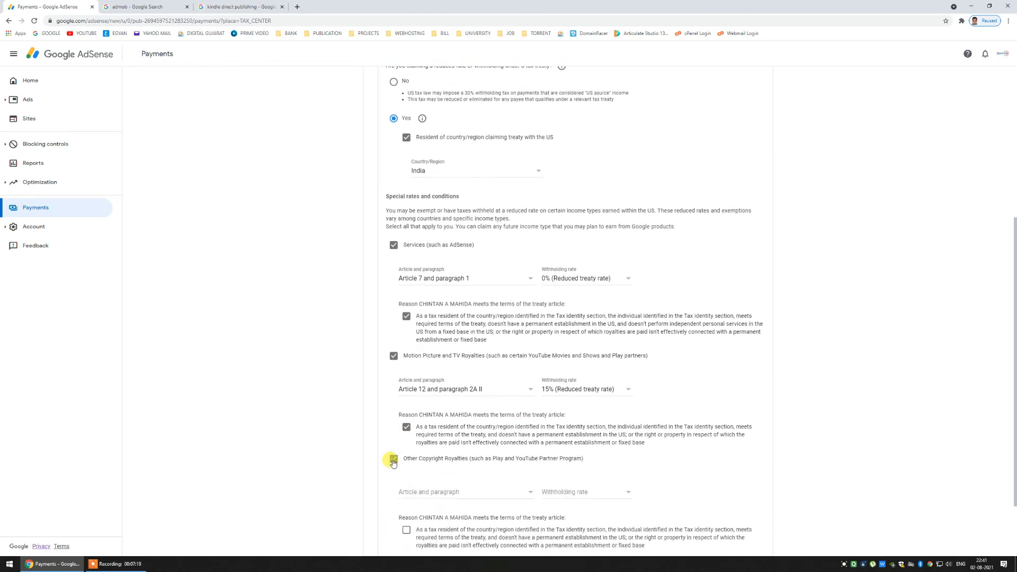
left_click(419, 494)
scroll(421, 490, "down", 2)
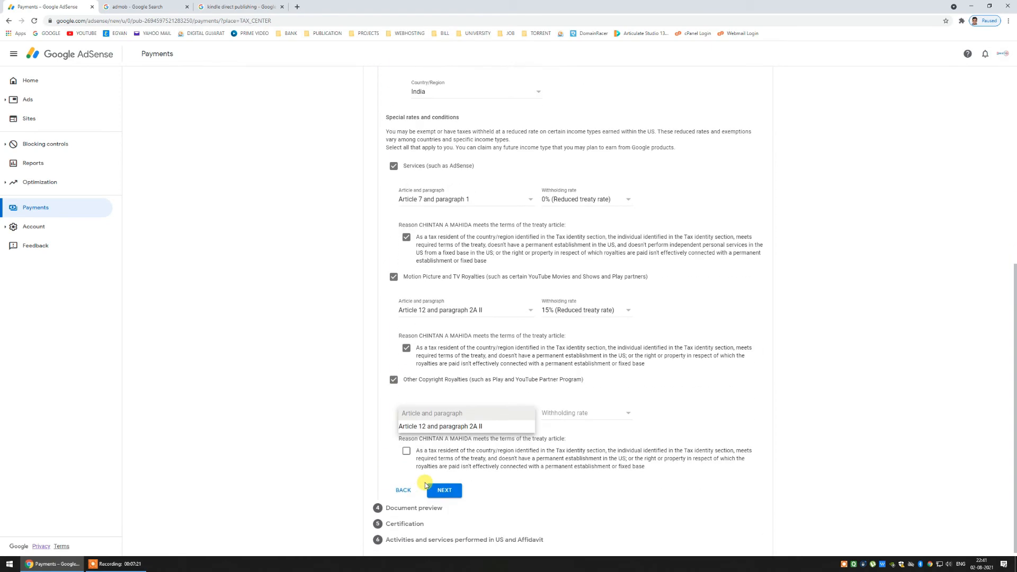
left_click(448, 425)
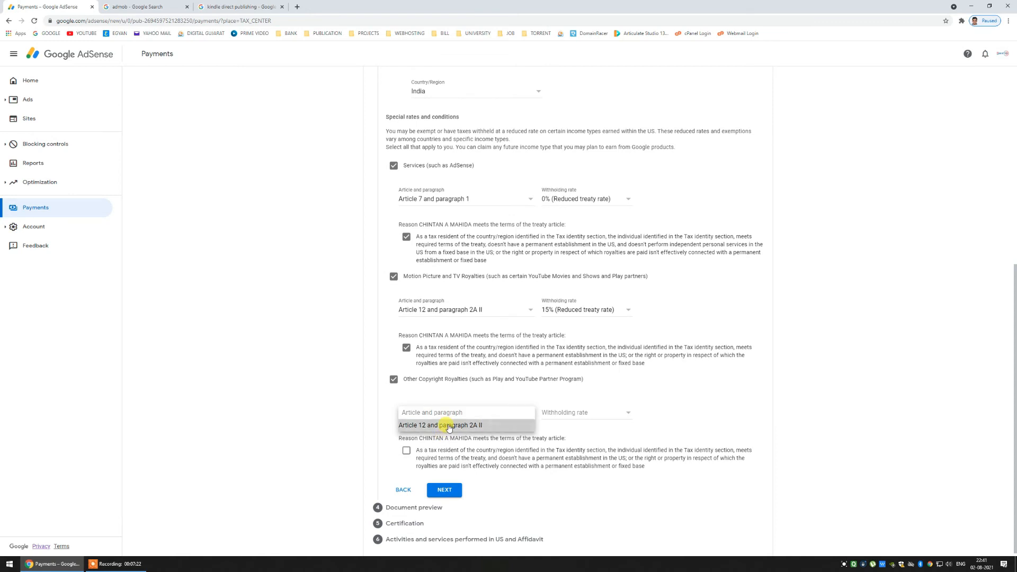
left_click(552, 413)
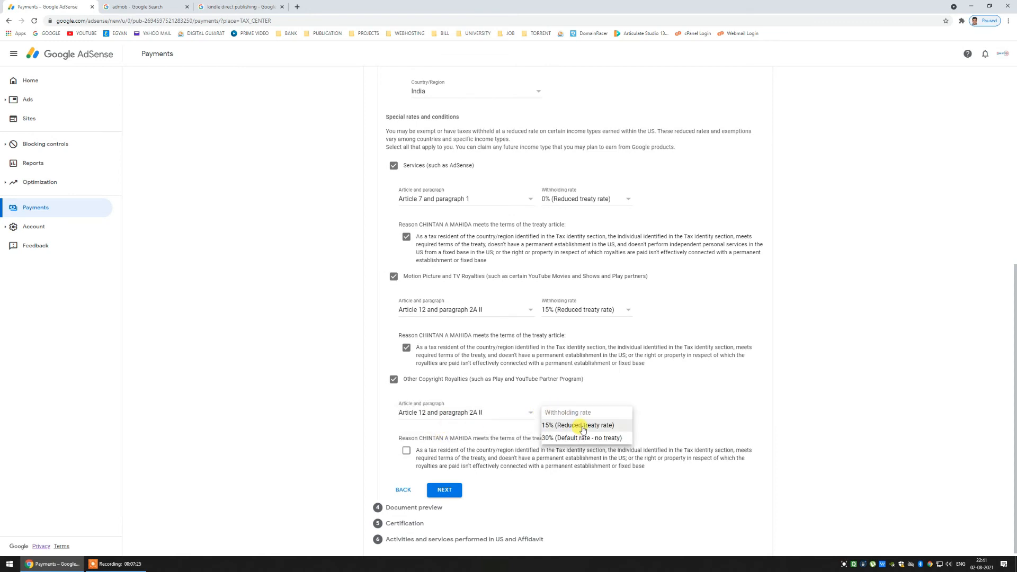
left_click(582, 425)
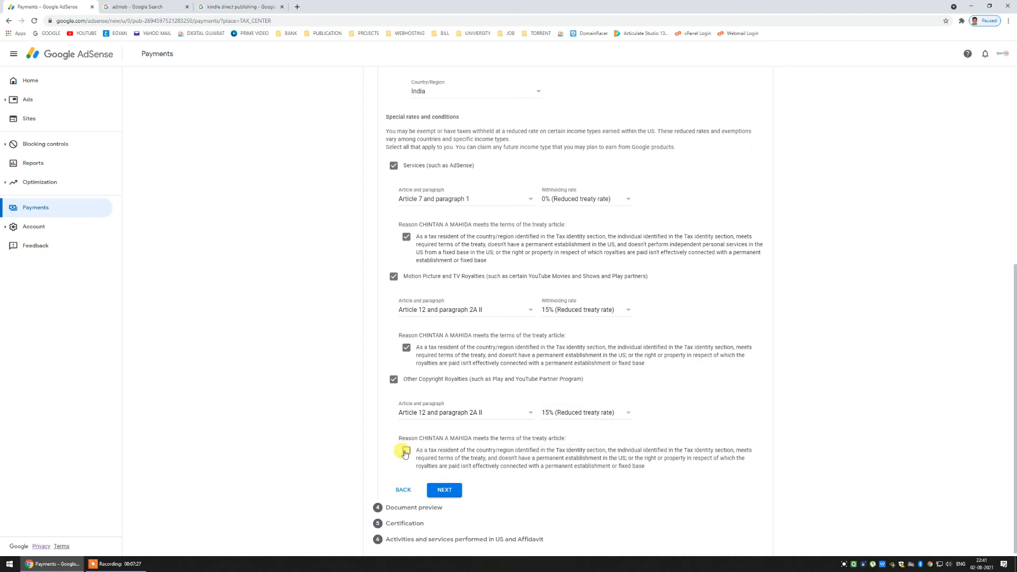
left_click(406, 451)
left_click(443, 488)
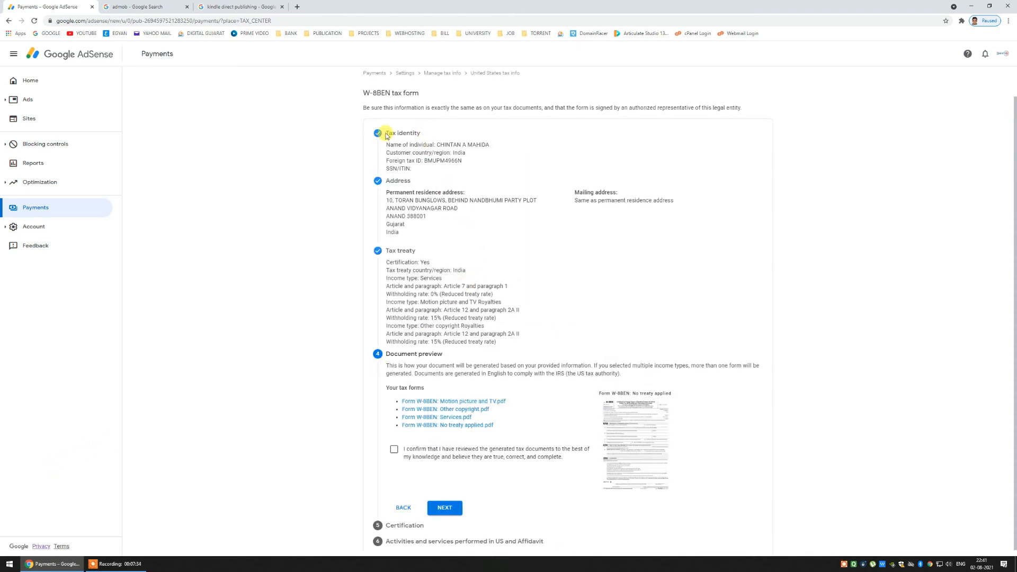
- Confirm the generated W-8BEN tax documents were reviewed and continue to Certification
scroll(440, 328, "down", 1)
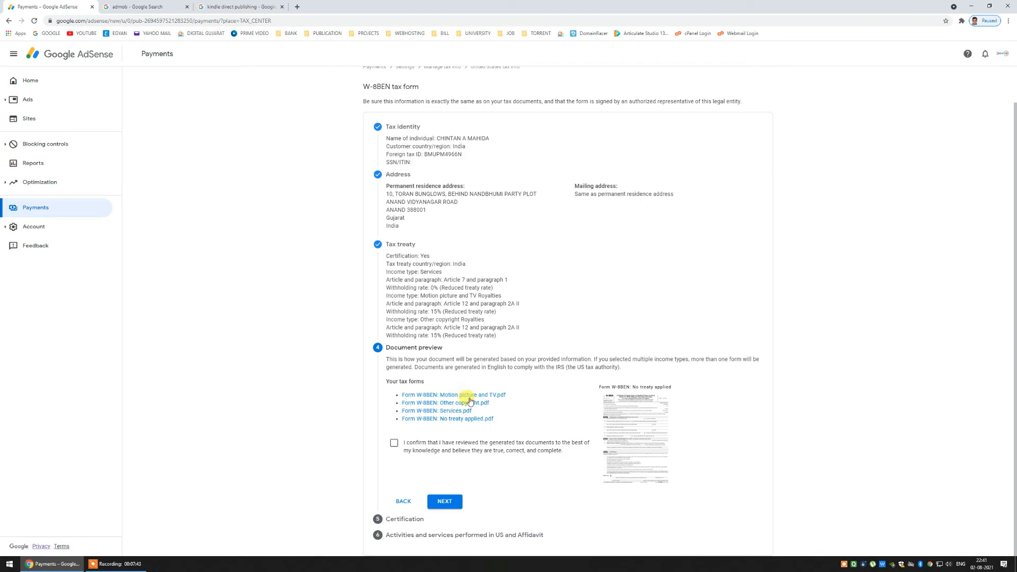
left_click(401, 445)
left_click(444, 501)
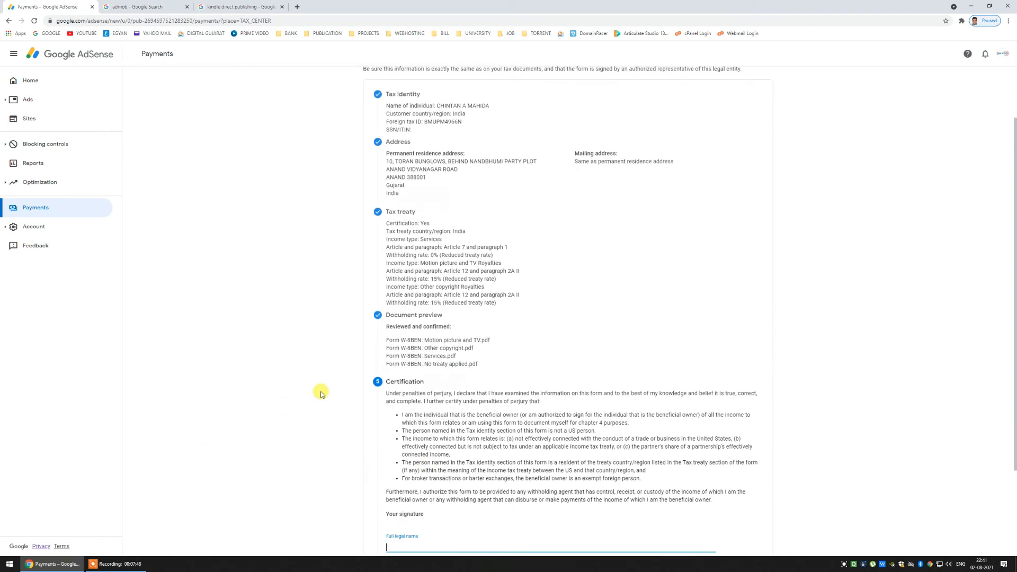
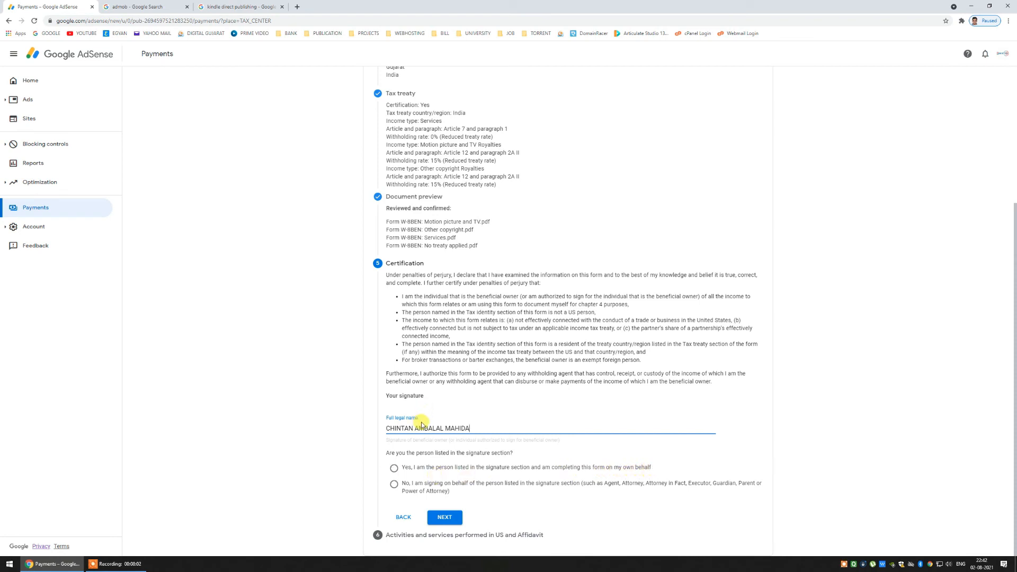
- Sign the certification with the full legal name, confirming you are the person listed, and continue
left_click(393, 468)
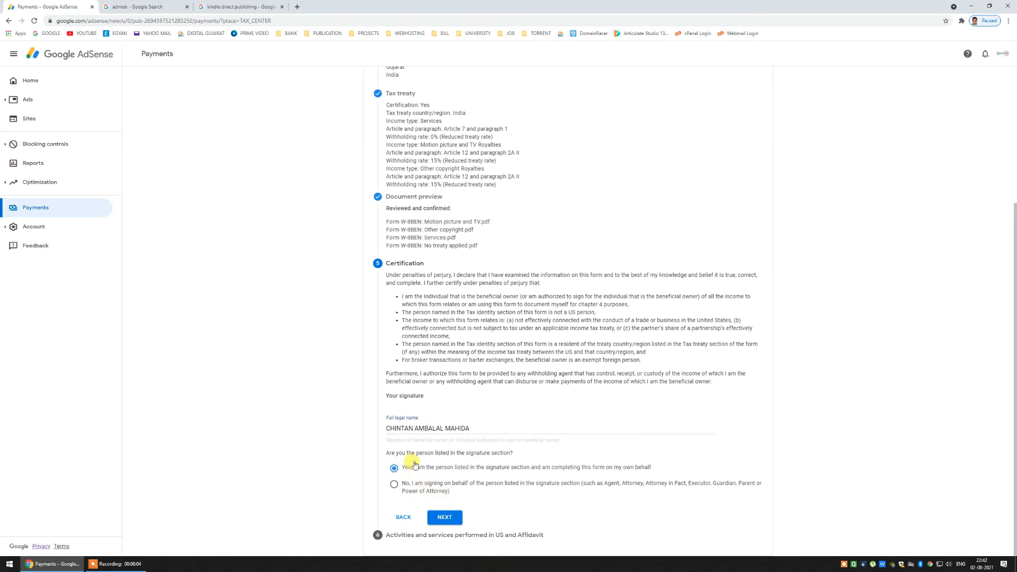
left_click(445, 516)
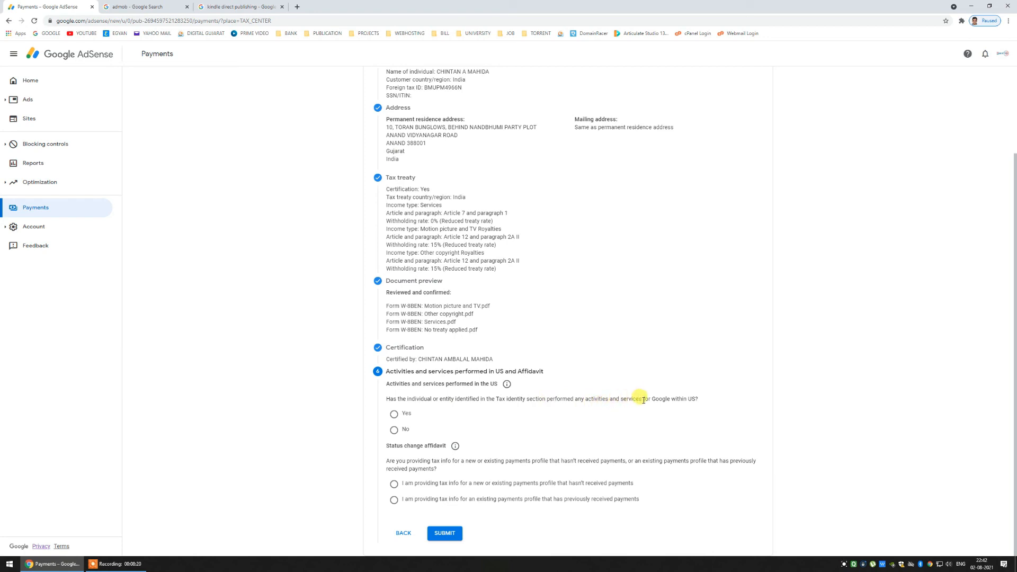
- Declare no US activities and certify services are performed solely outside the US
left_click(394, 430)
left_click(400, 449)
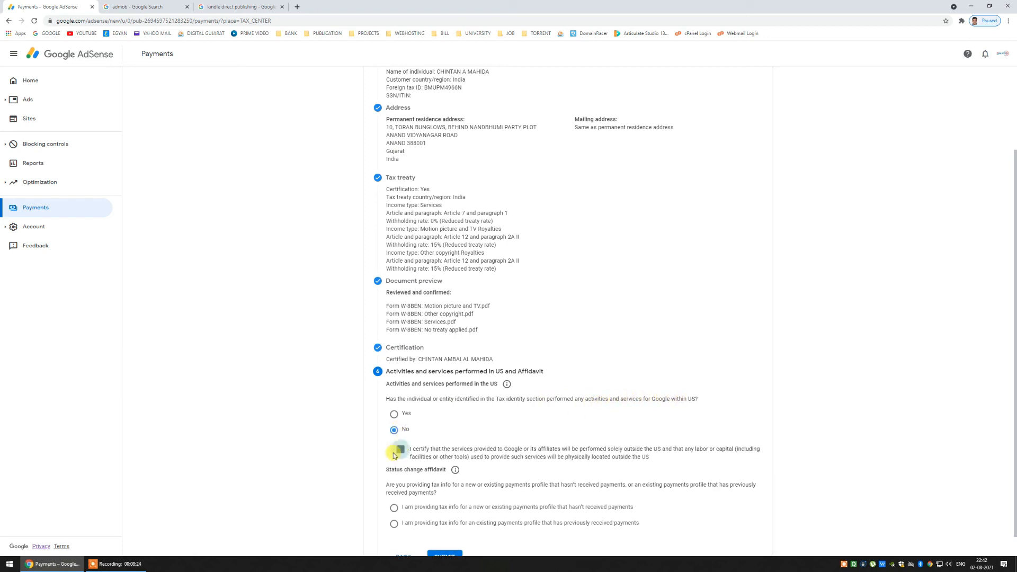
scroll(325, 464, "down", 1)
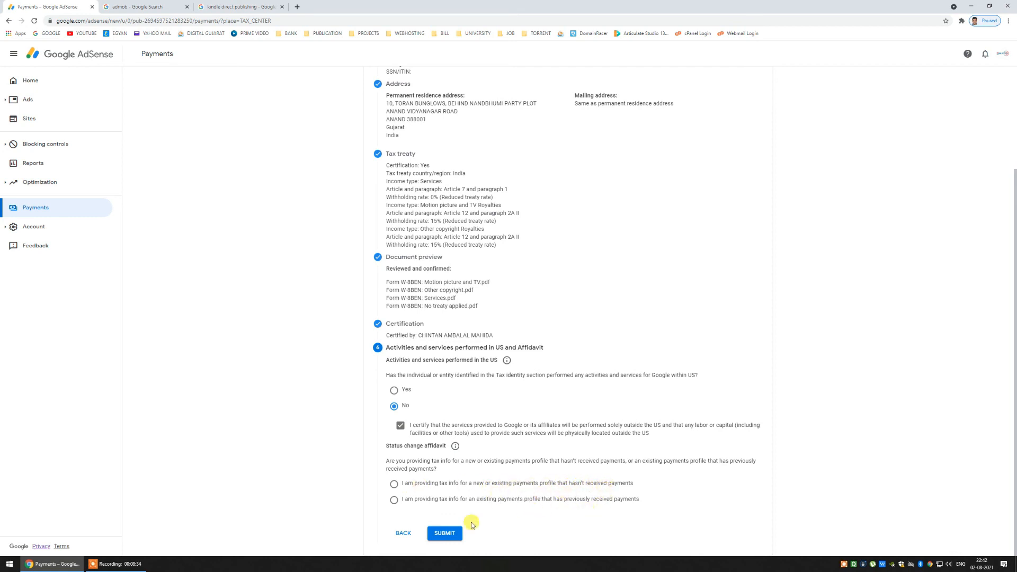
- Choose the existing payments profile, affirm unchanged information under perjury, leave Changes empty, and submit
left_click(394, 500)
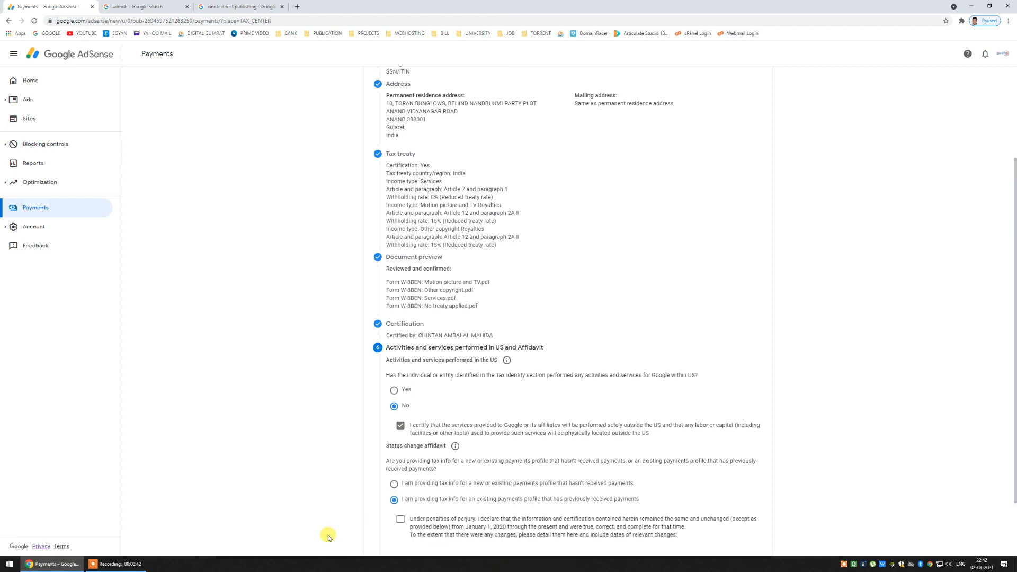
scroll(398, 511, "down", 2)
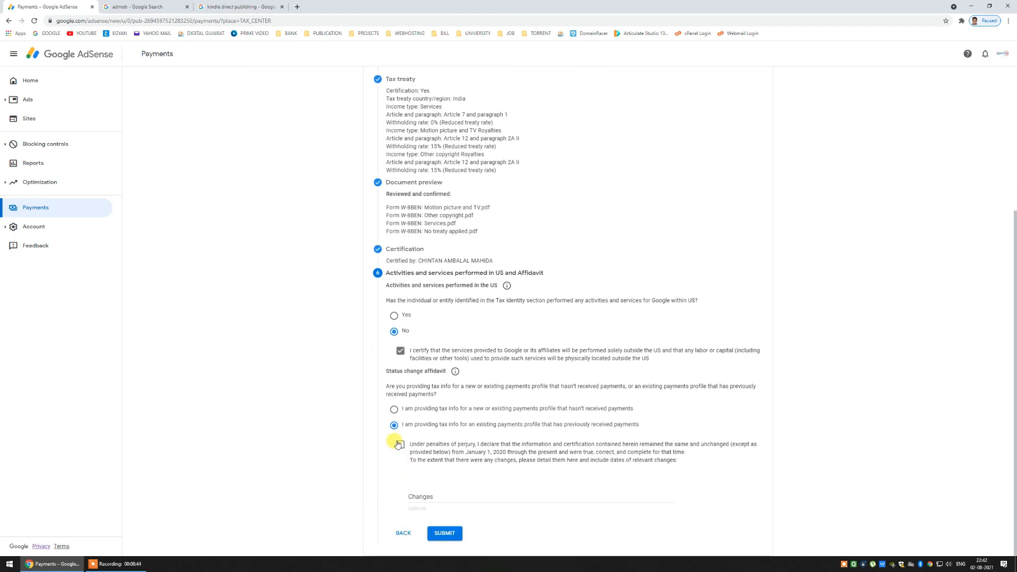
left_click(400, 445)
left_click(416, 490)
left_click(355, 494)
scroll(412, 492, "up", 3)
scroll(413, 485, "down", 3)
left_click(451, 535)
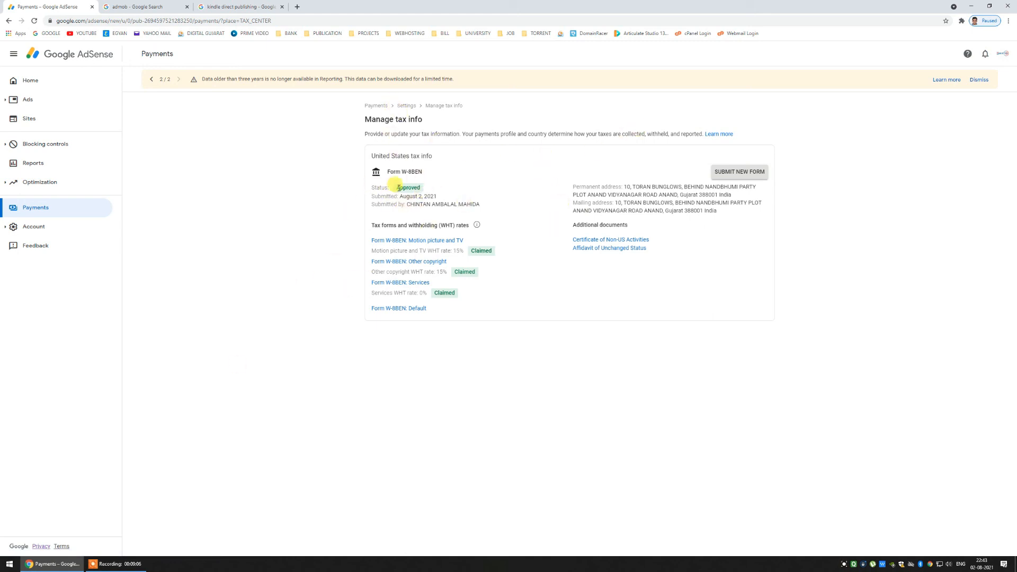
- Check the W-8BEN shows Approved on Manage tax info, then return to the AdSense Home page
left_click_drag(394, 188, 431, 190)
left_click(310, 277)
left_click(57, 84)
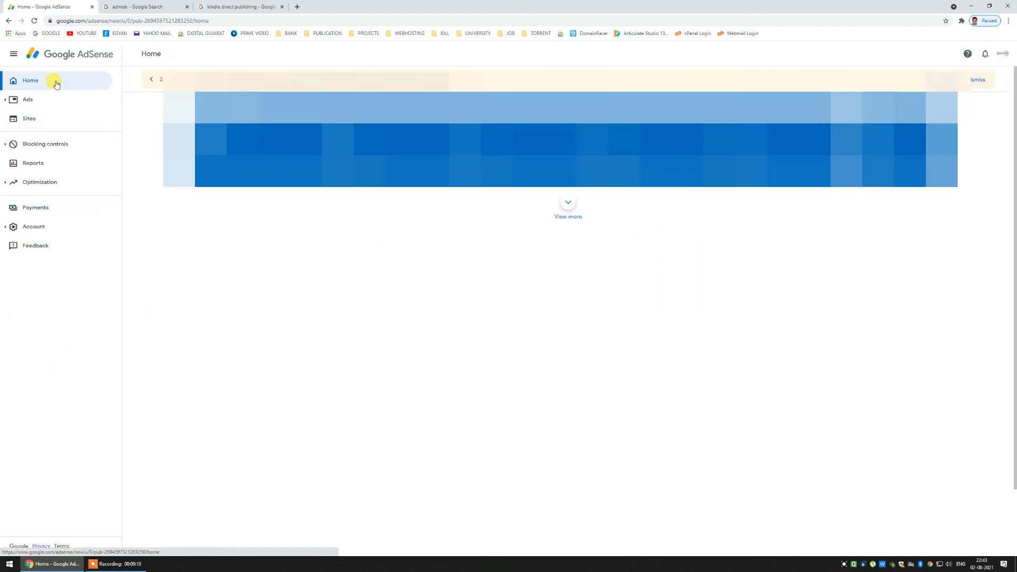